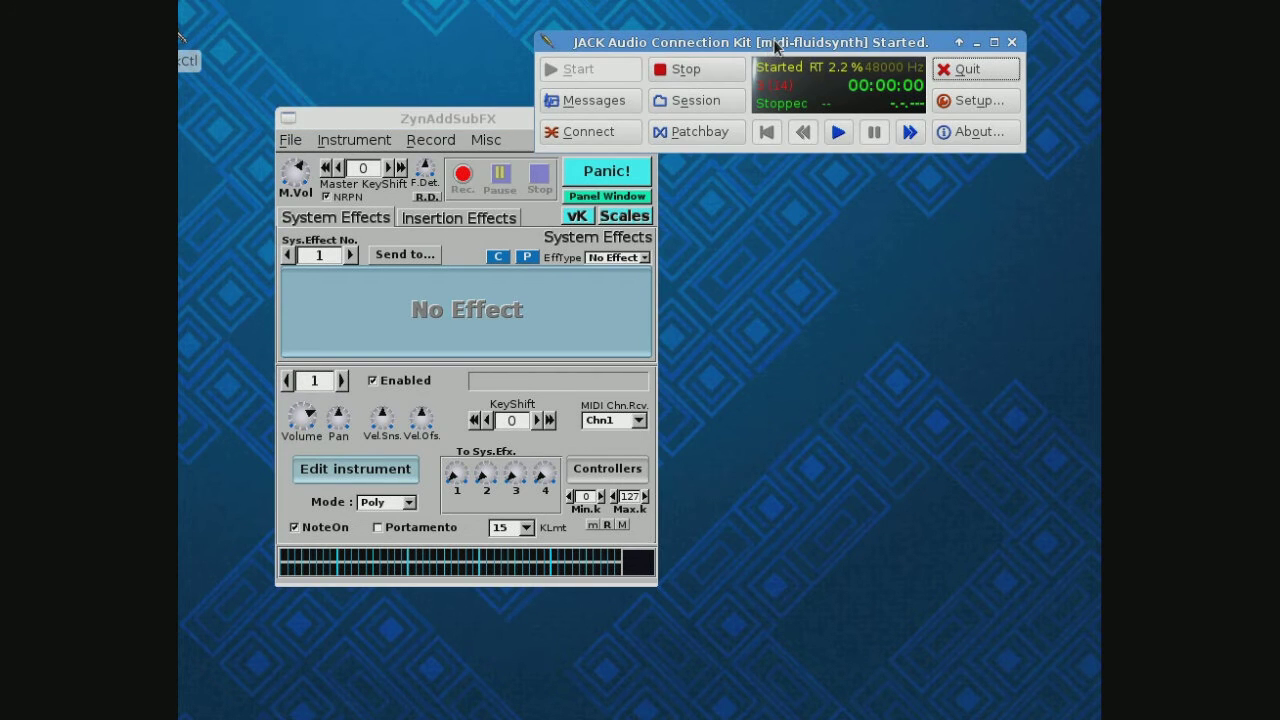
Move the JACK Audio Connection Kit window slightly down and left beside ZynAddSubFX.
left_click_drag(774, 43, 729, 74)
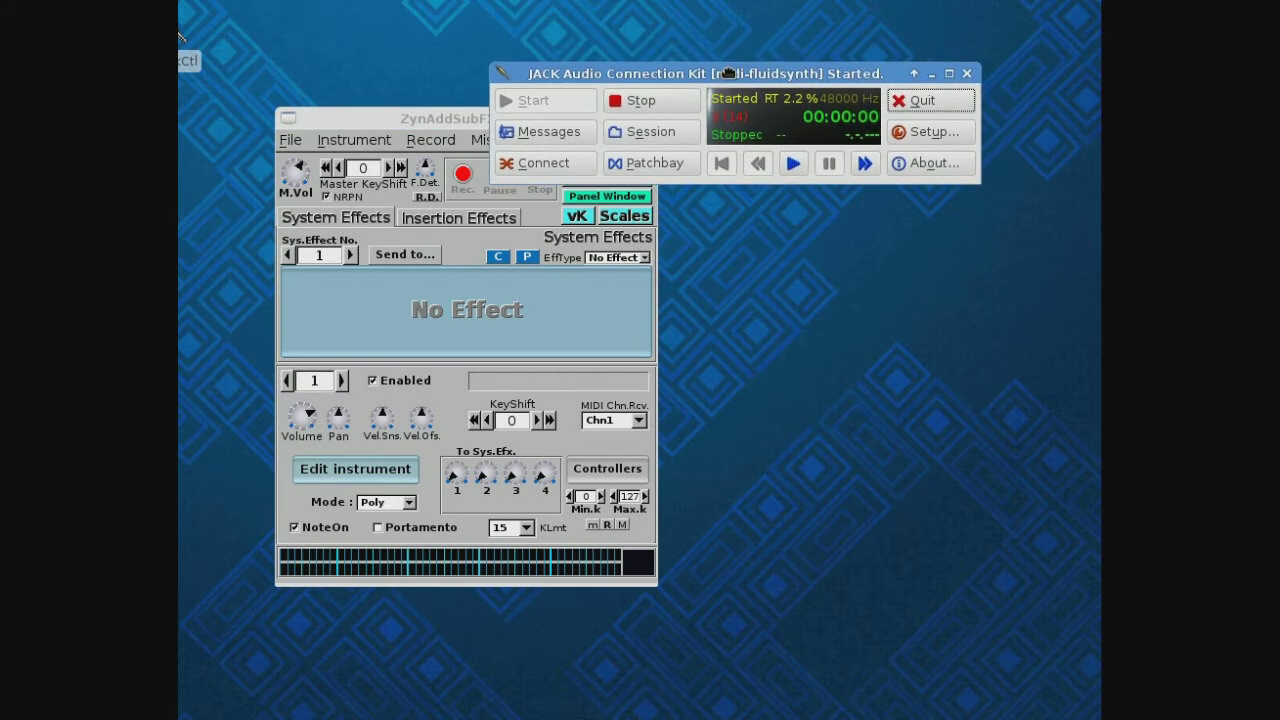
left_click(935, 134)
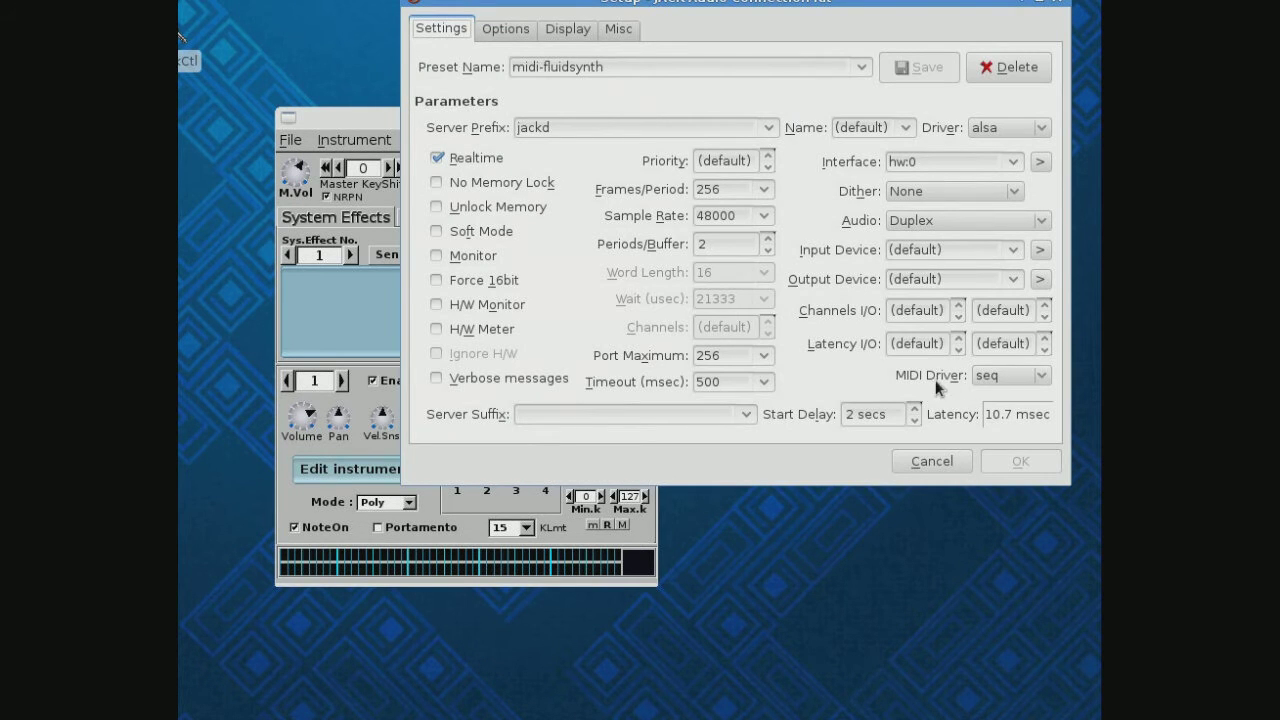
left_click(628, 32)
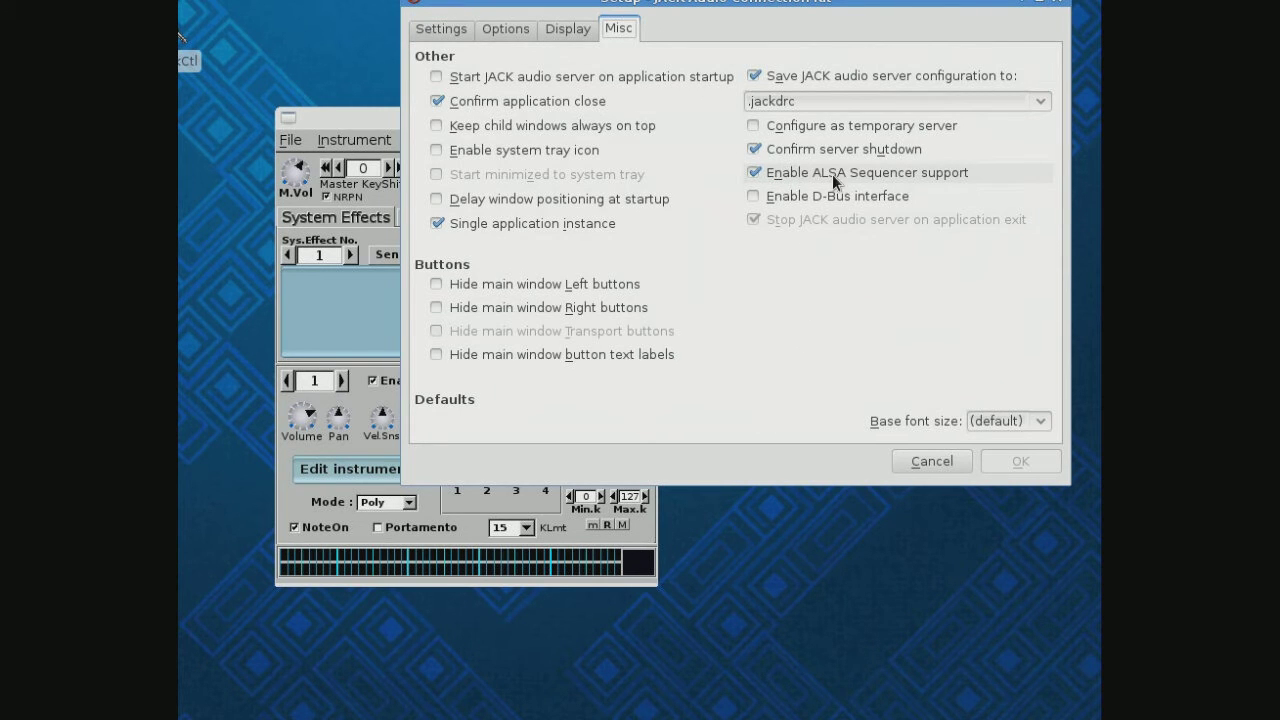
left_click(932, 461)
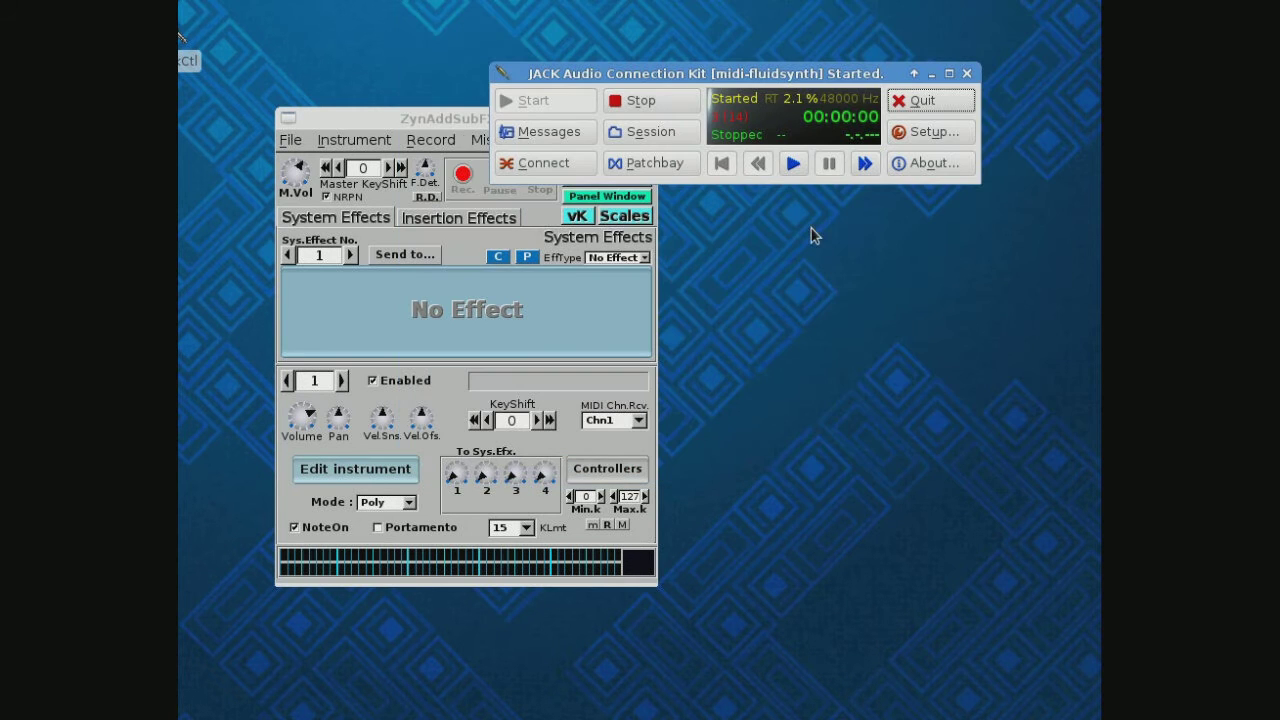
Link the ALSA MIDI port 20:Oxygen 25 to 130:ZynAddSubFX in QjackCtl's Connections window.
left_click(545, 163)
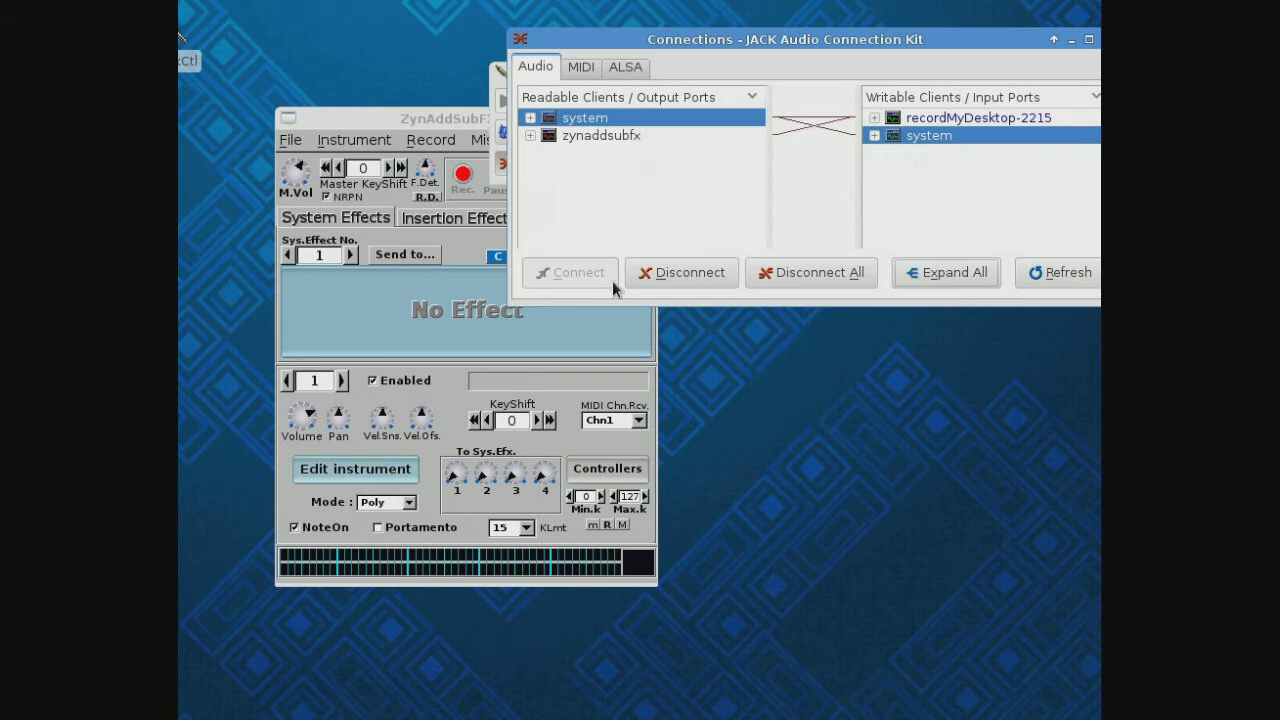
left_click(620, 71)
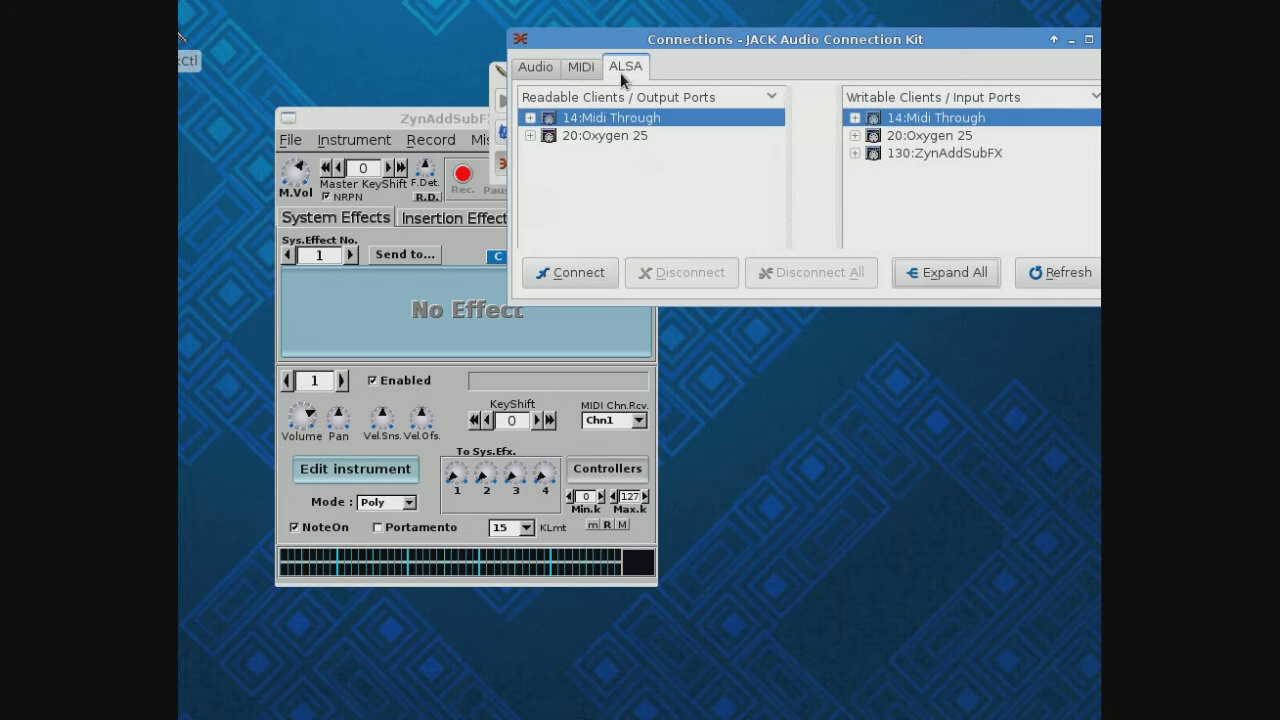
left_click(609, 134)
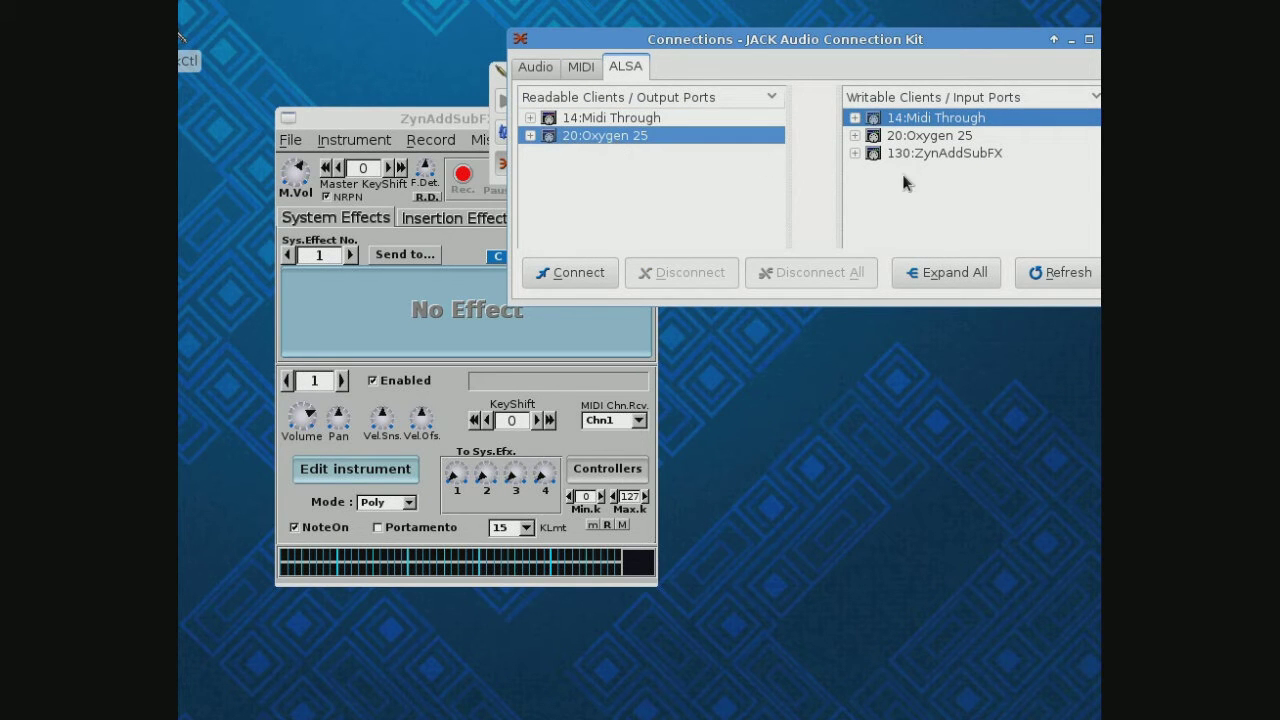
left_click(943, 154)
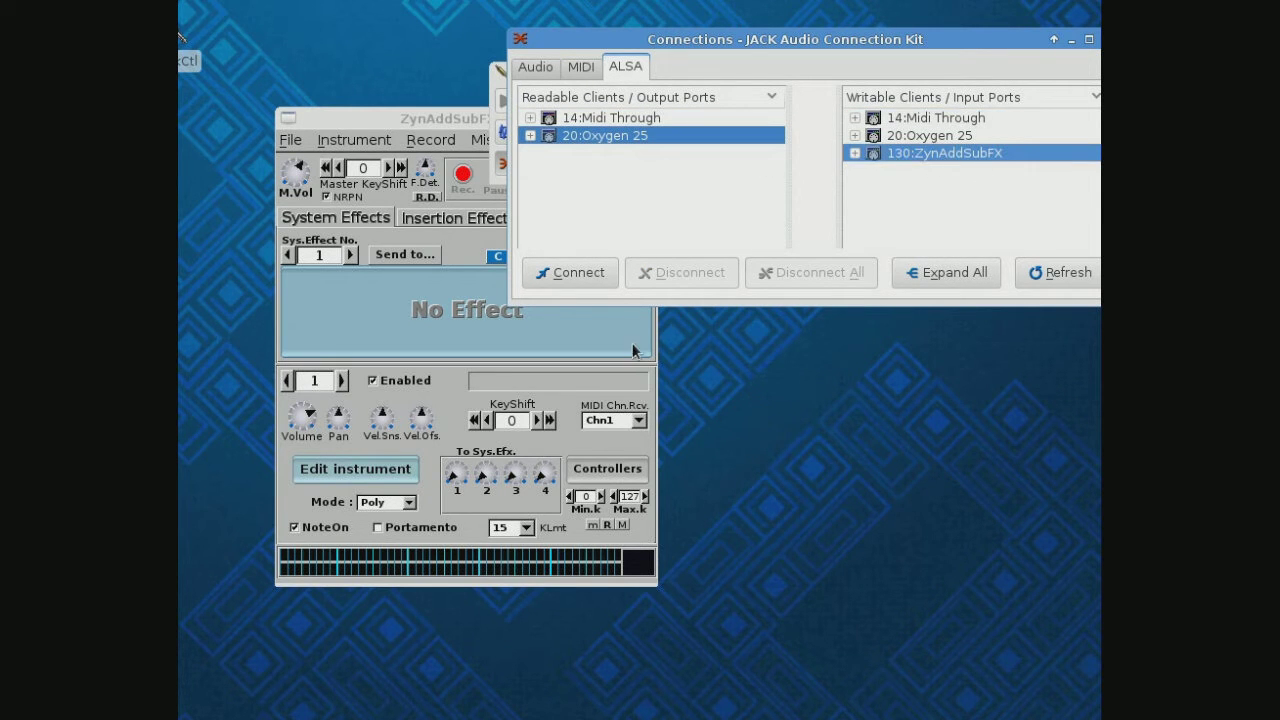
left_click(572, 275)
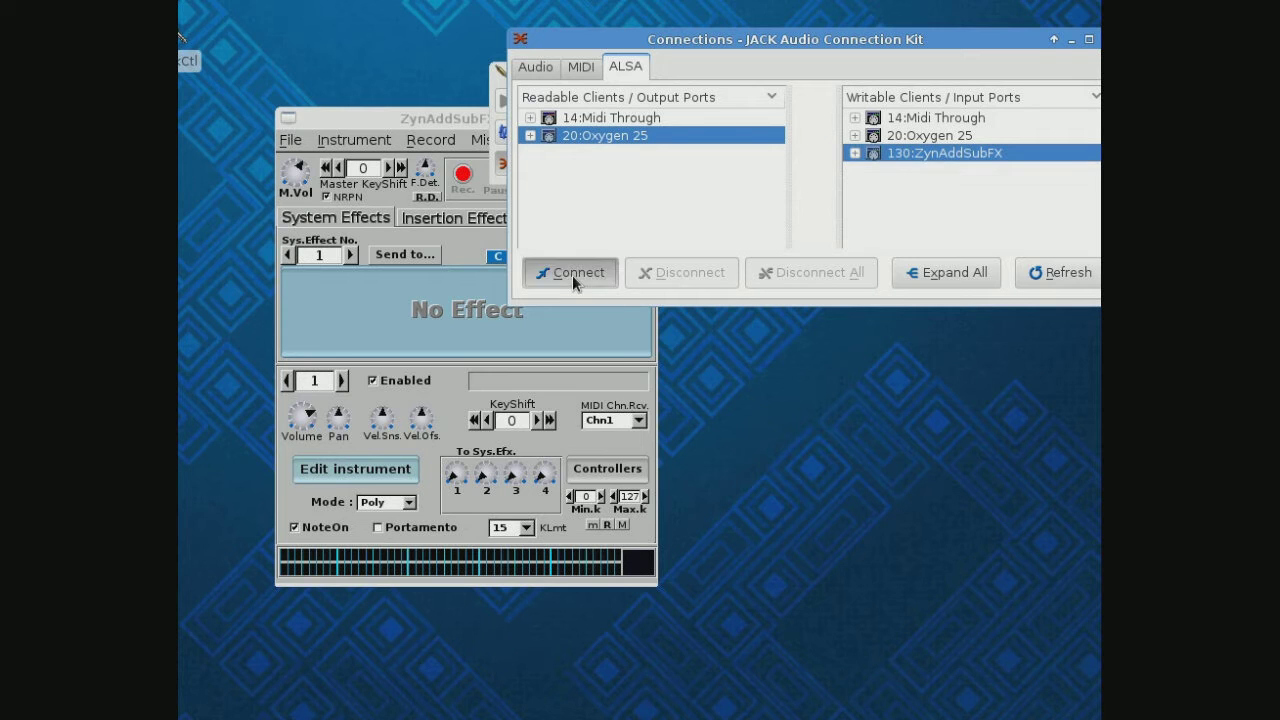
Connect the zynaddsubfx audio outputs to the system inputs and close the Connections window.
left_click(536, 68)
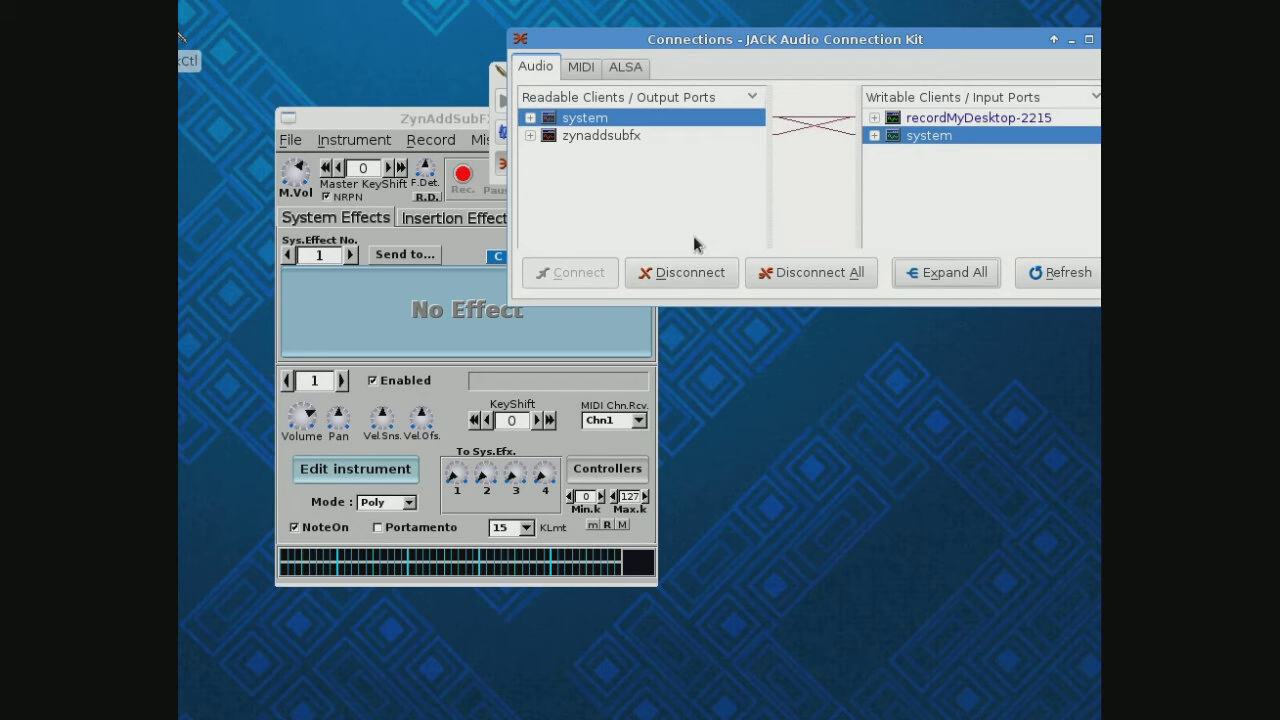
left_click(629, 135)
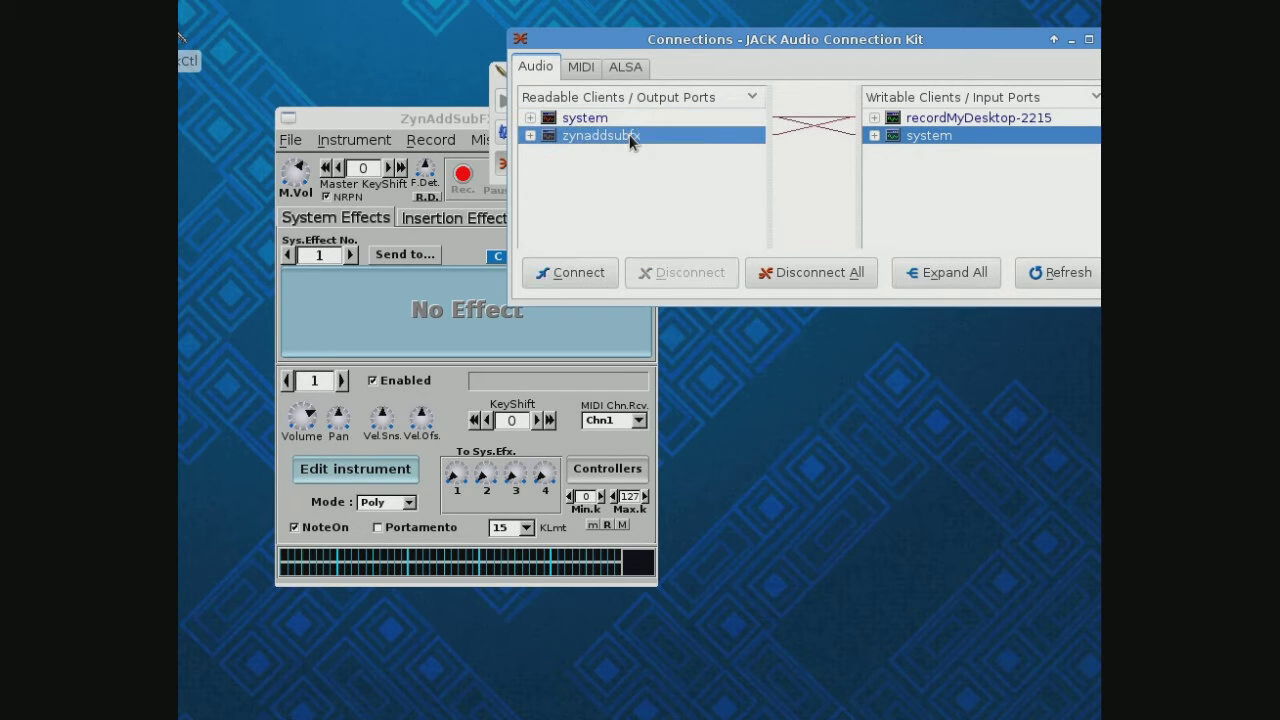
left_click(597, 278)
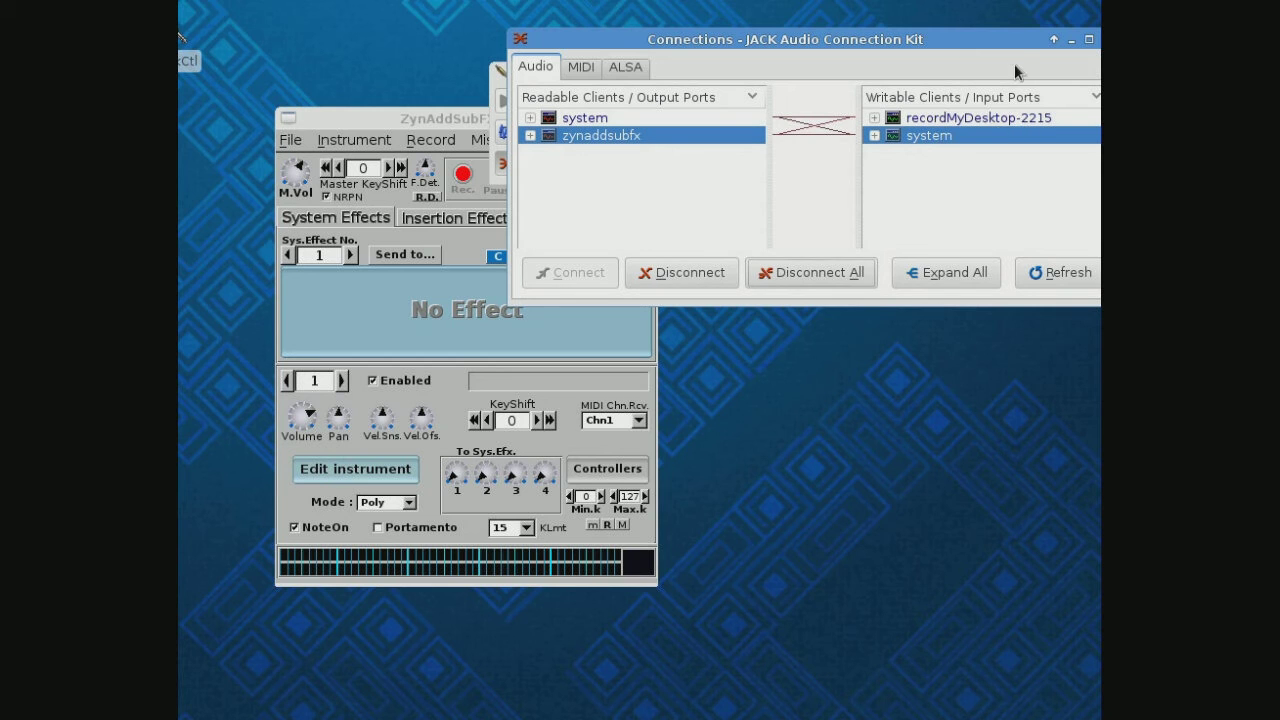
left_click_drag(1013, 45, 952, 52)
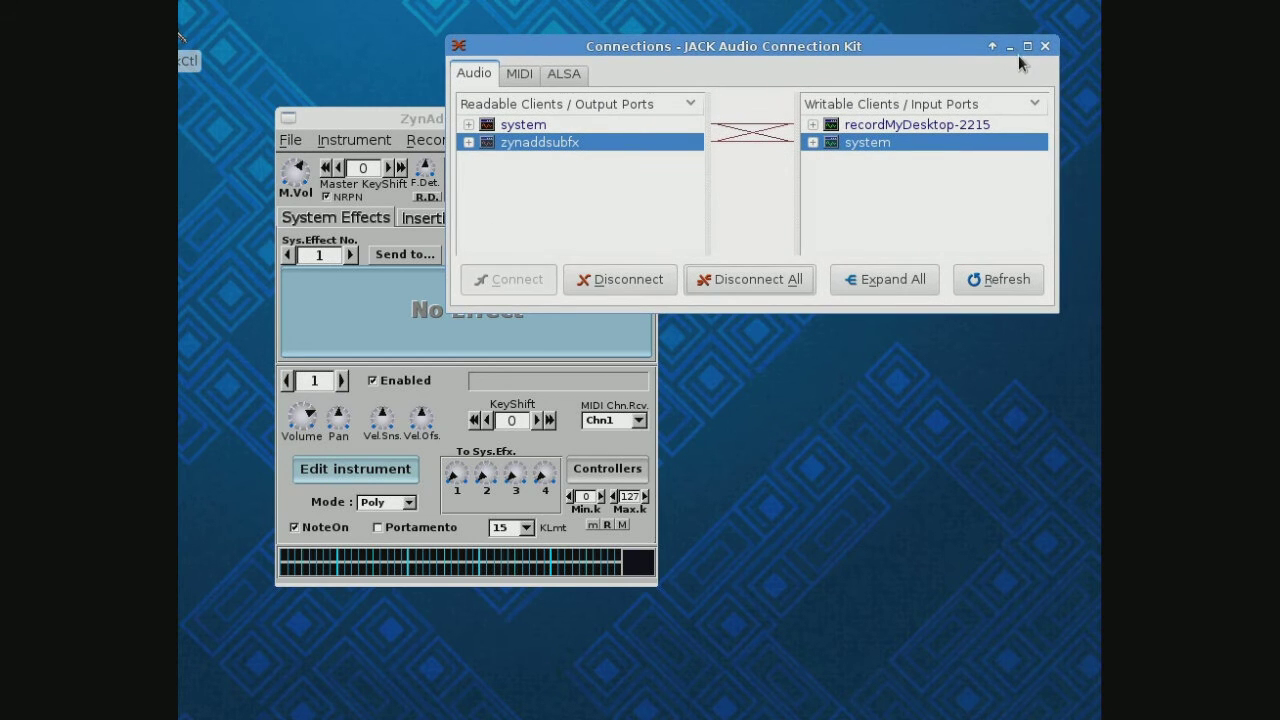
left_click(1045, 49)
left_click(1045, 49)
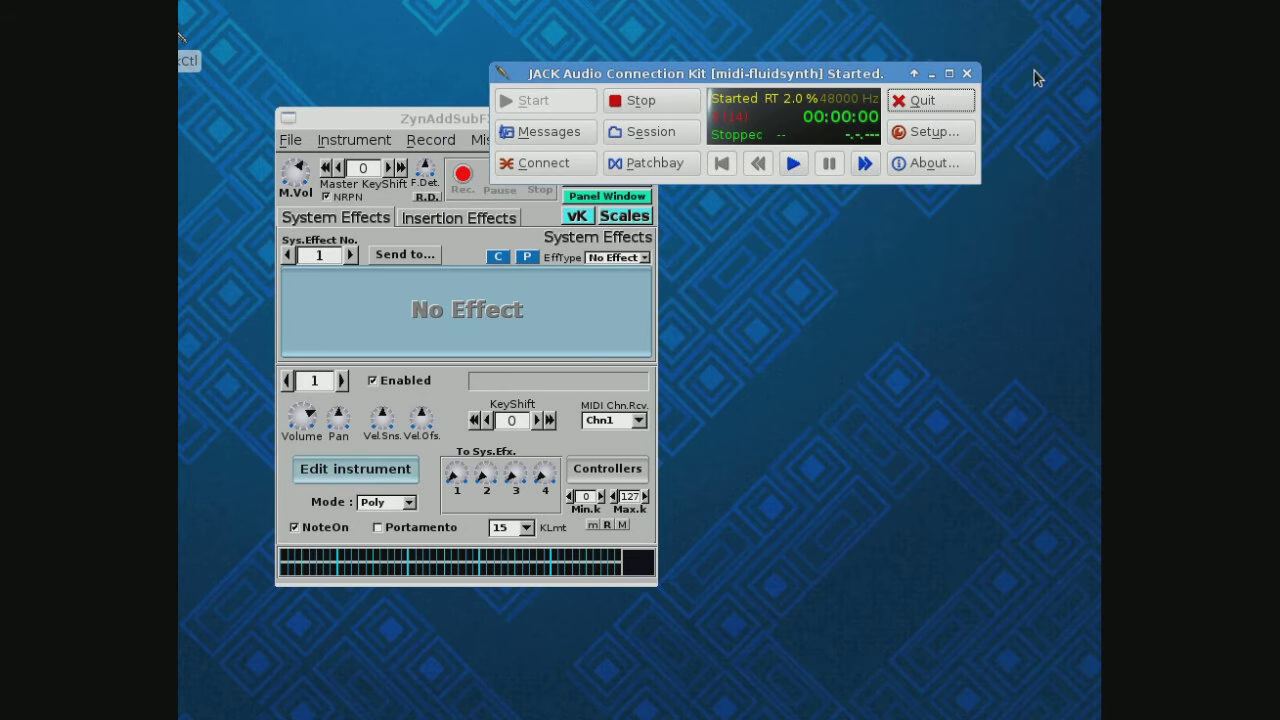
Minimize QjackCtl and bring up ZynAddSubFX's Open Instrument load dialog.
left_click(931, 75)
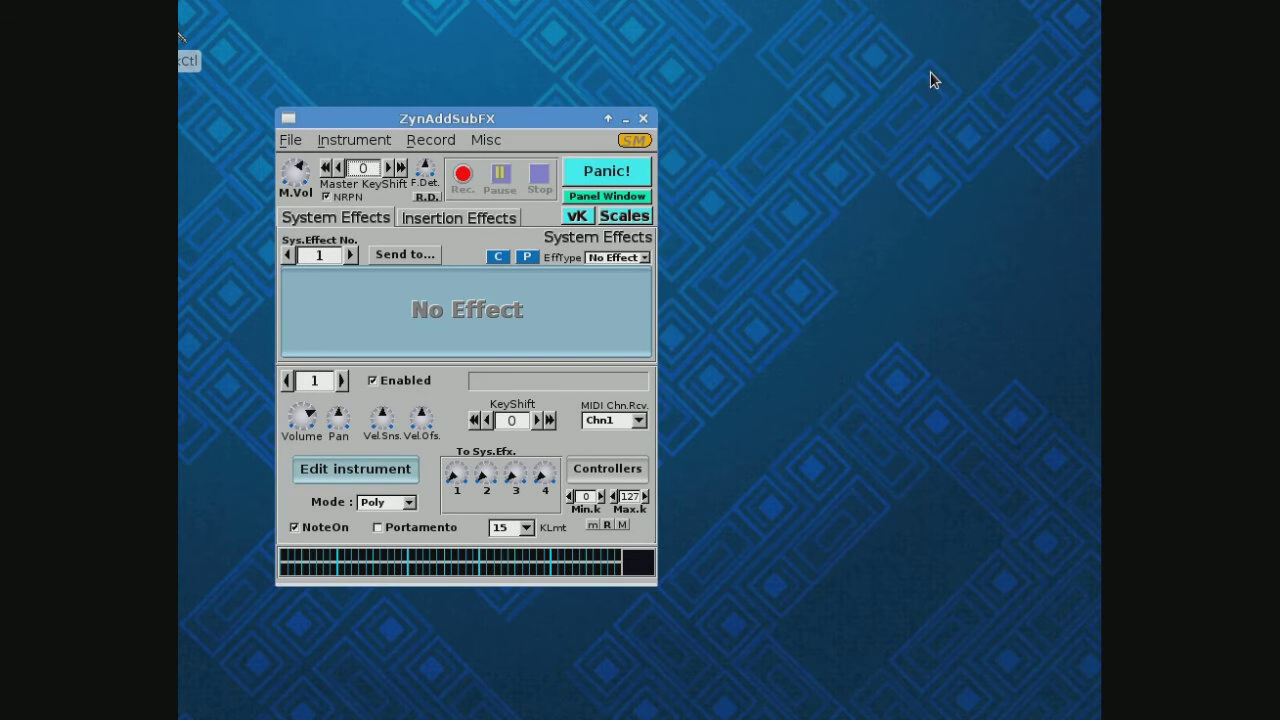
left_click(358, 140)
left_click(368, 182)
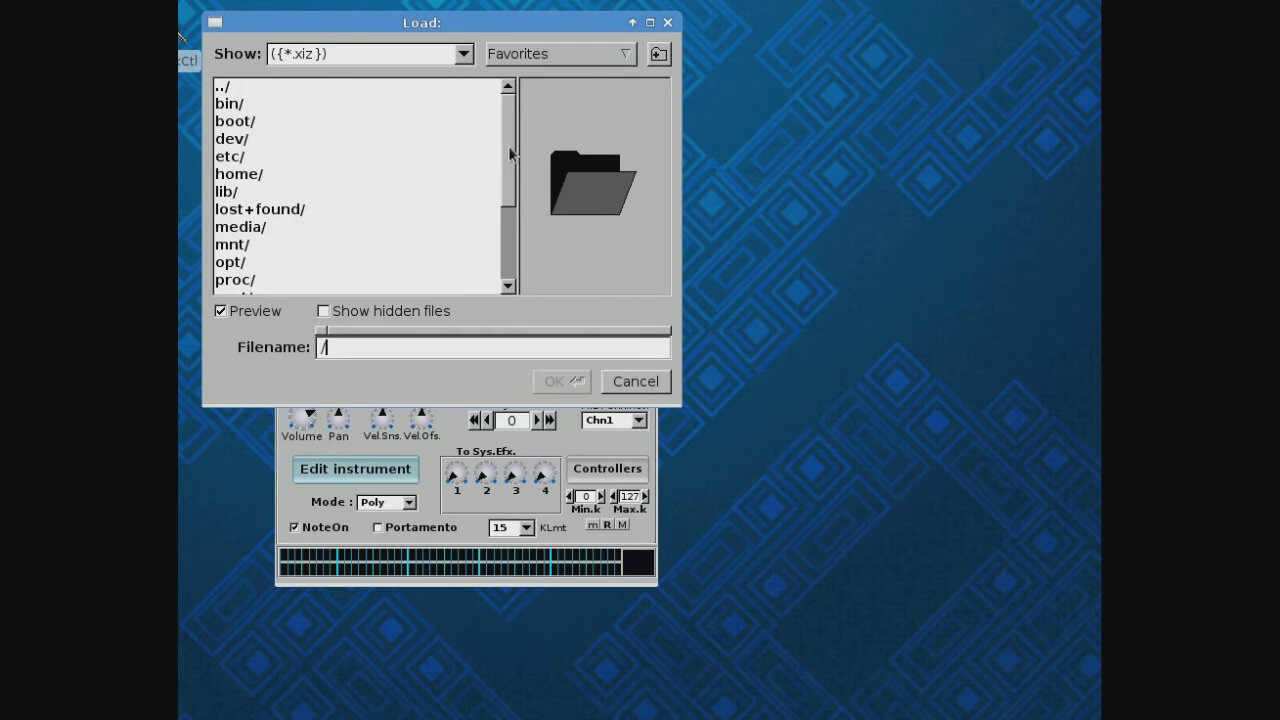
mouse_move(508, 150)
left_mouse_down()
mouse_move(508, 214)
mouse_move(508, 129)
left_mouse_up()
left_click_drag(508, 150, 511, 232)
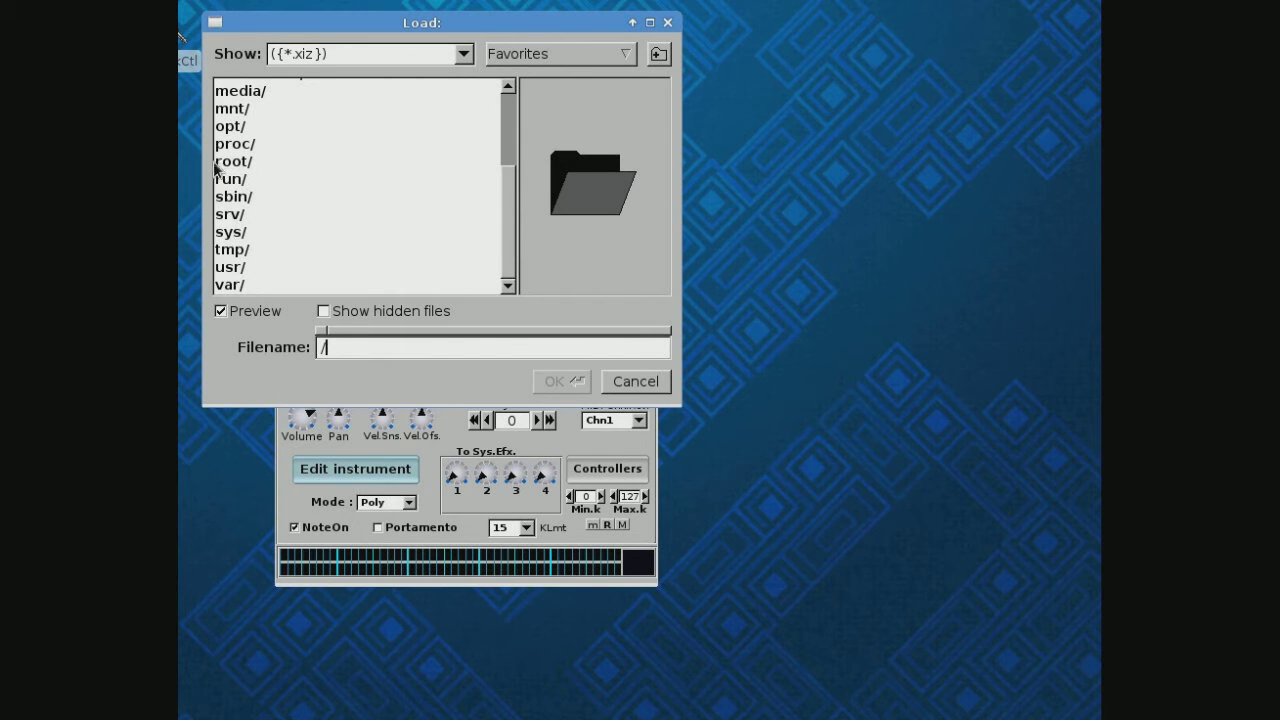
Browse into /usr/share/zynaddsubfx/banks/ and pick that folder from the favourites list.
double_click(238, 267)
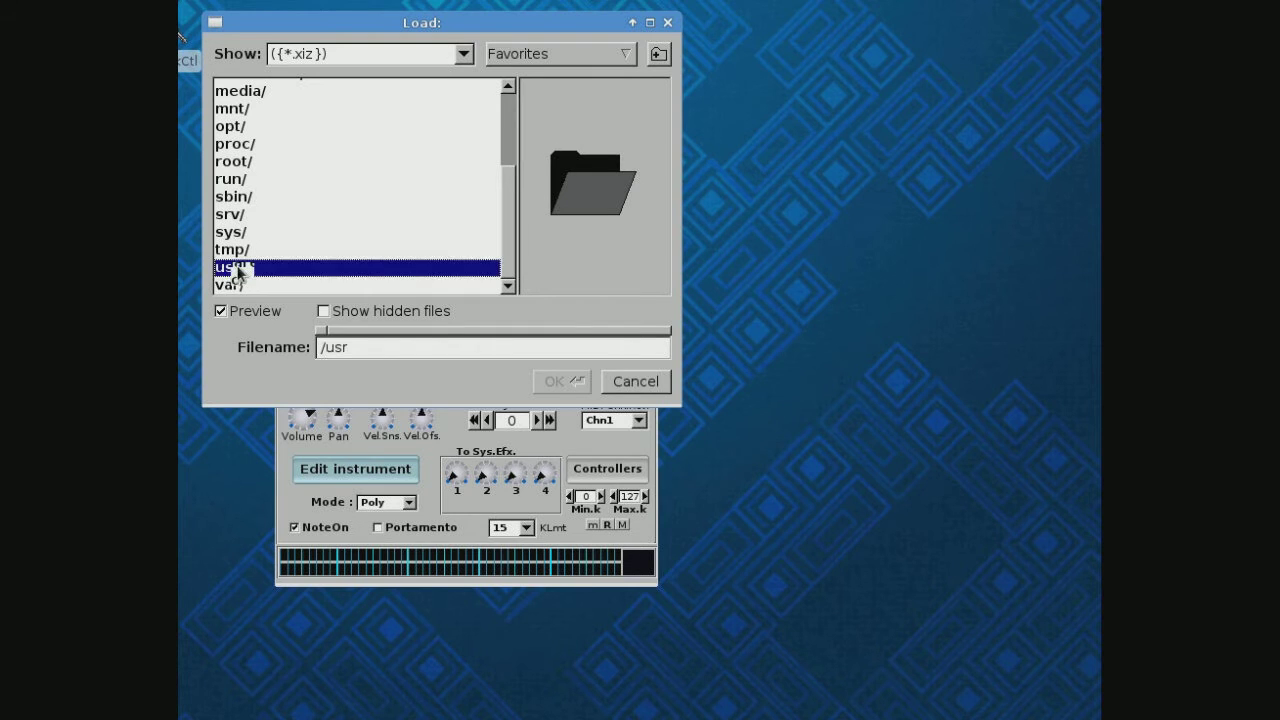
double_click(240, 263)
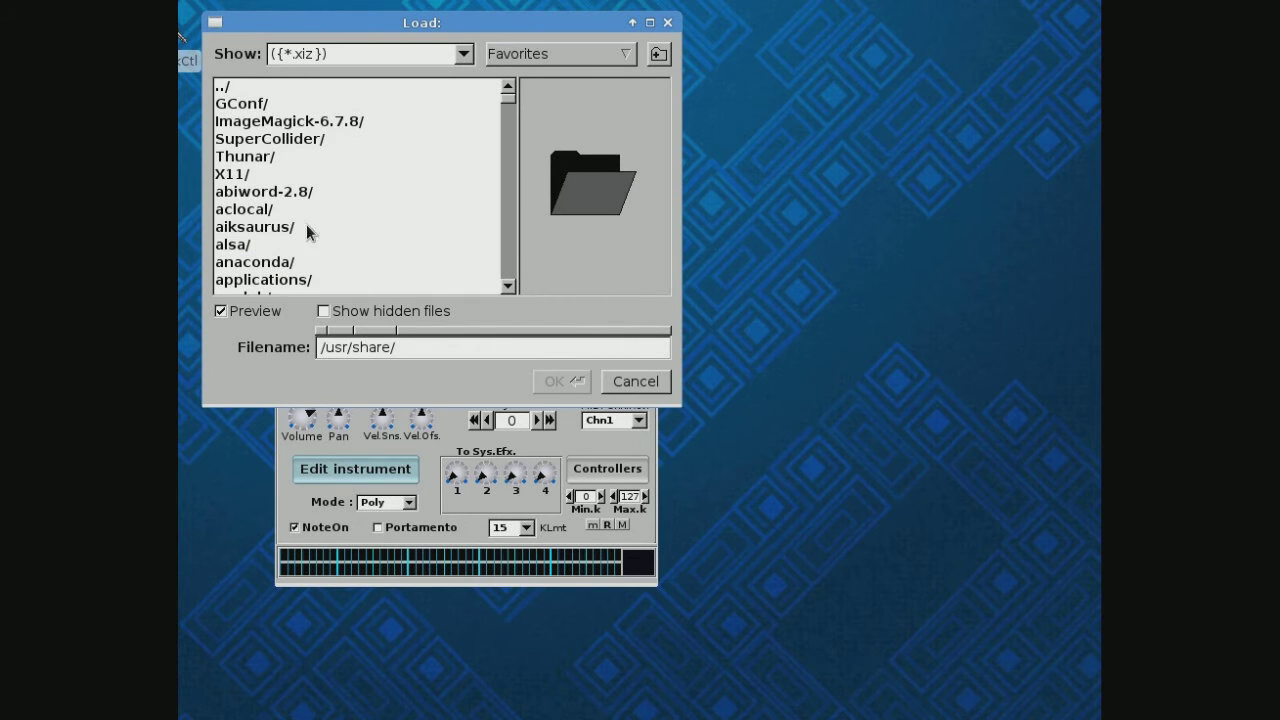
left_click_drag(508, 98, 515, 322)
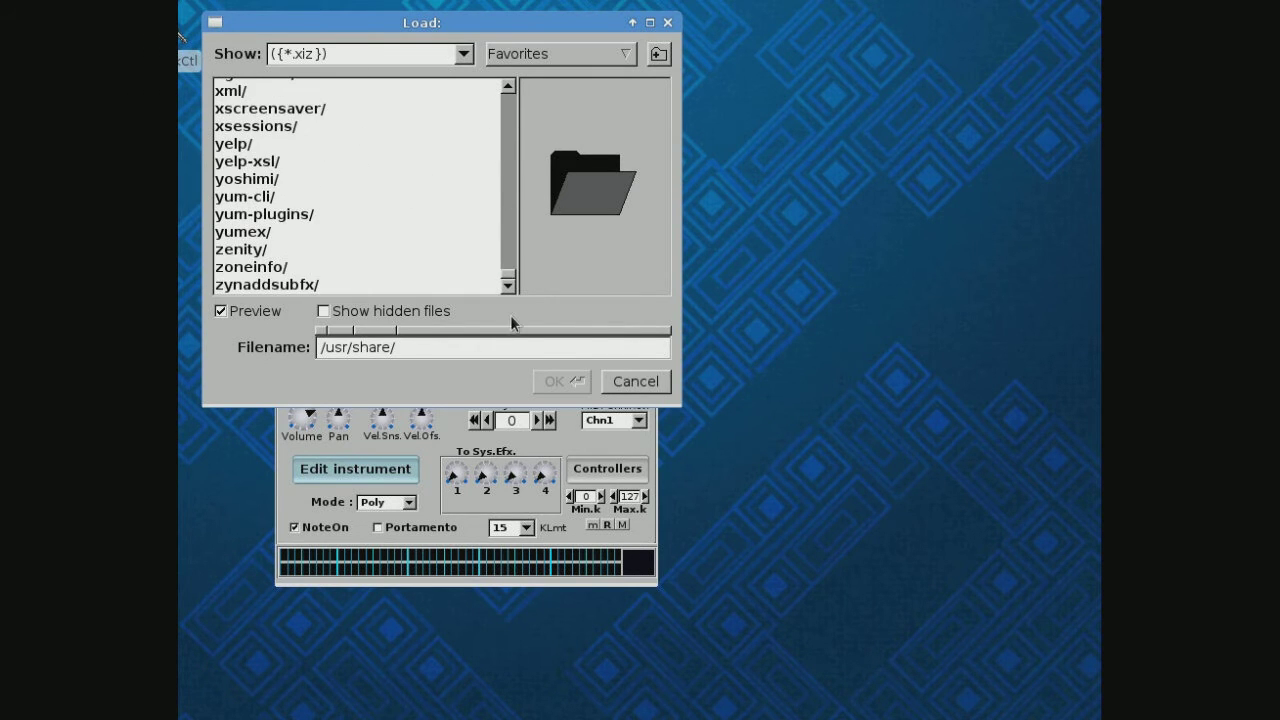
double_click(312, 285)
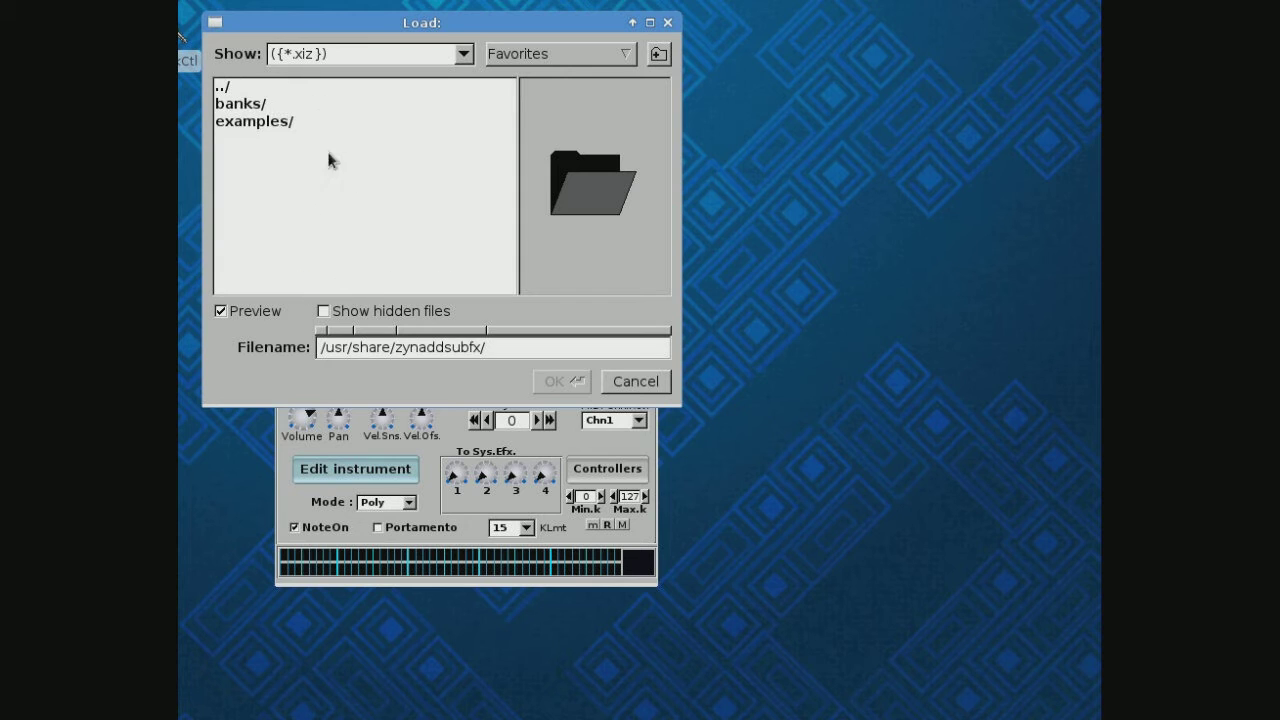
double_click(243, 108)
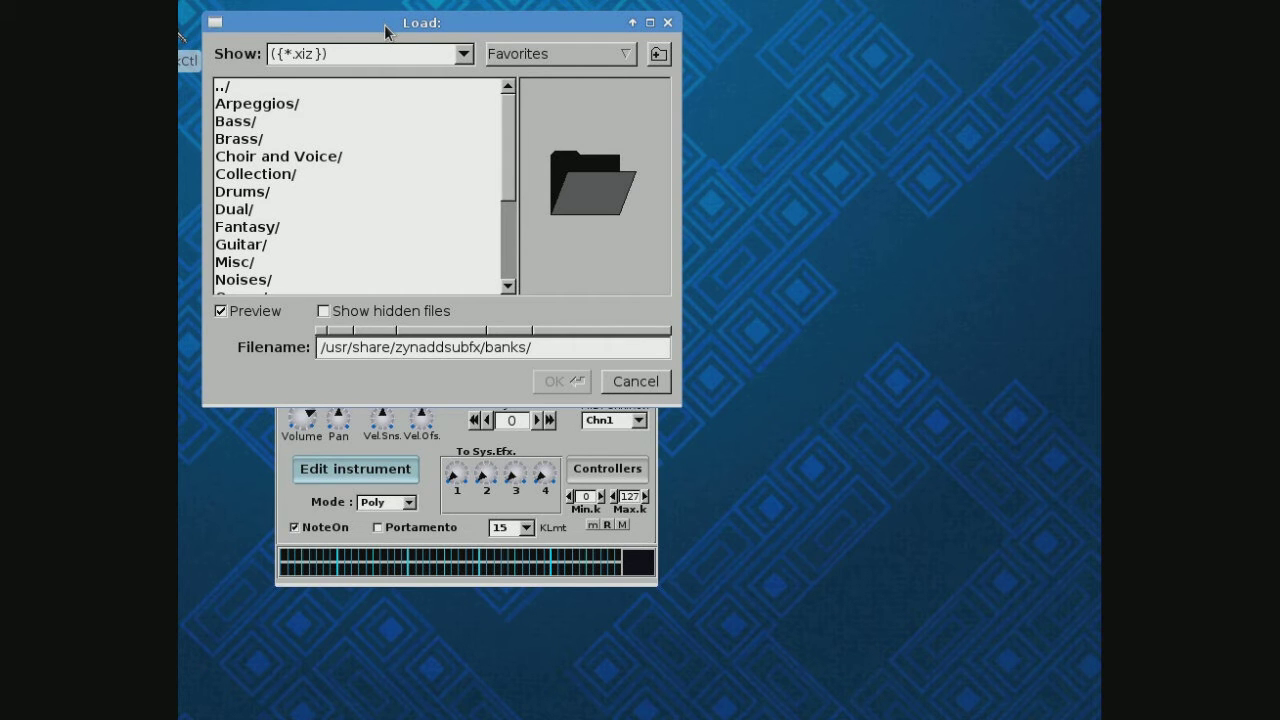
left_click(626, 56)
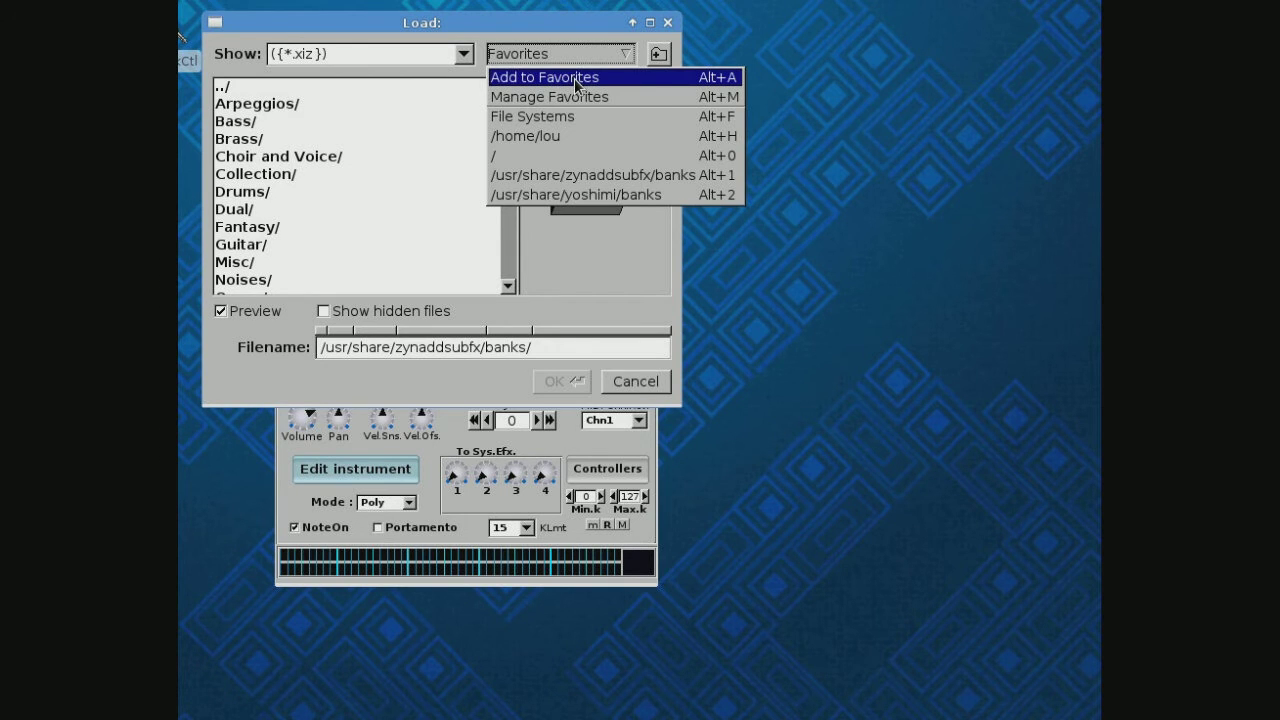
left_click(587, 178)
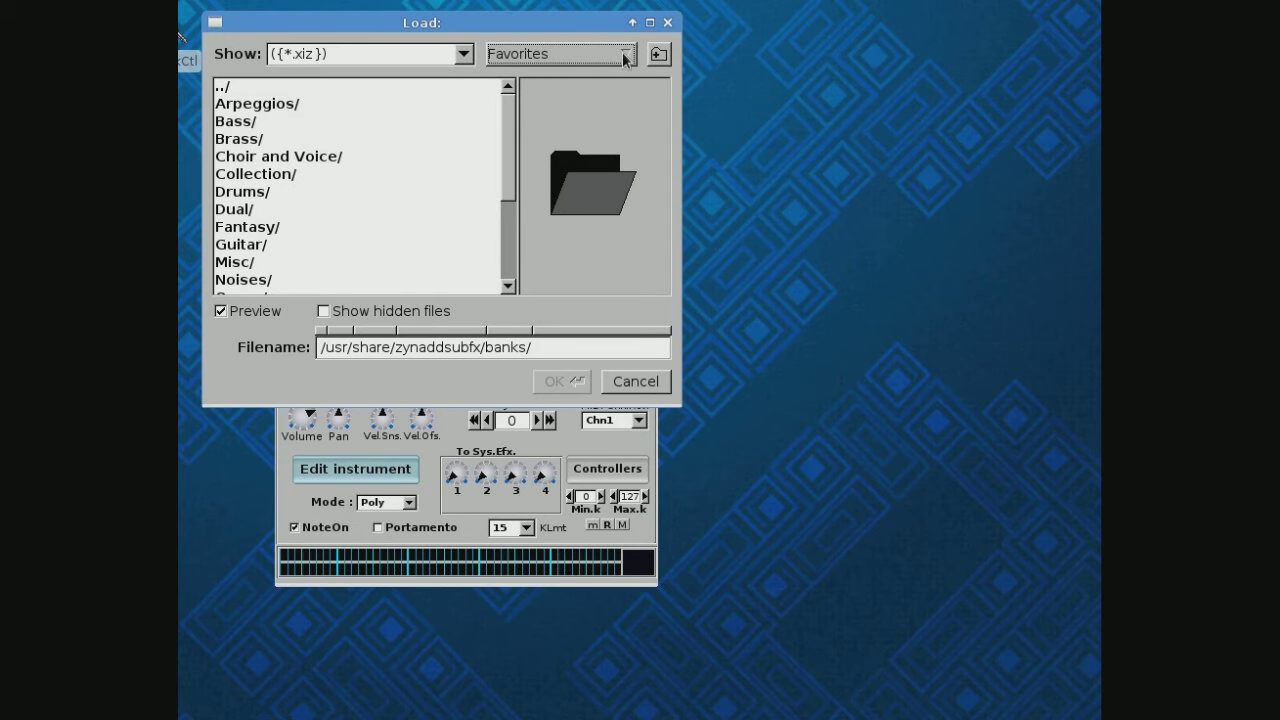
Look through the Arpeggios and Bass banks, then load 0001-Arpeggio1.xiz into part 1.
double_click(285, 104)
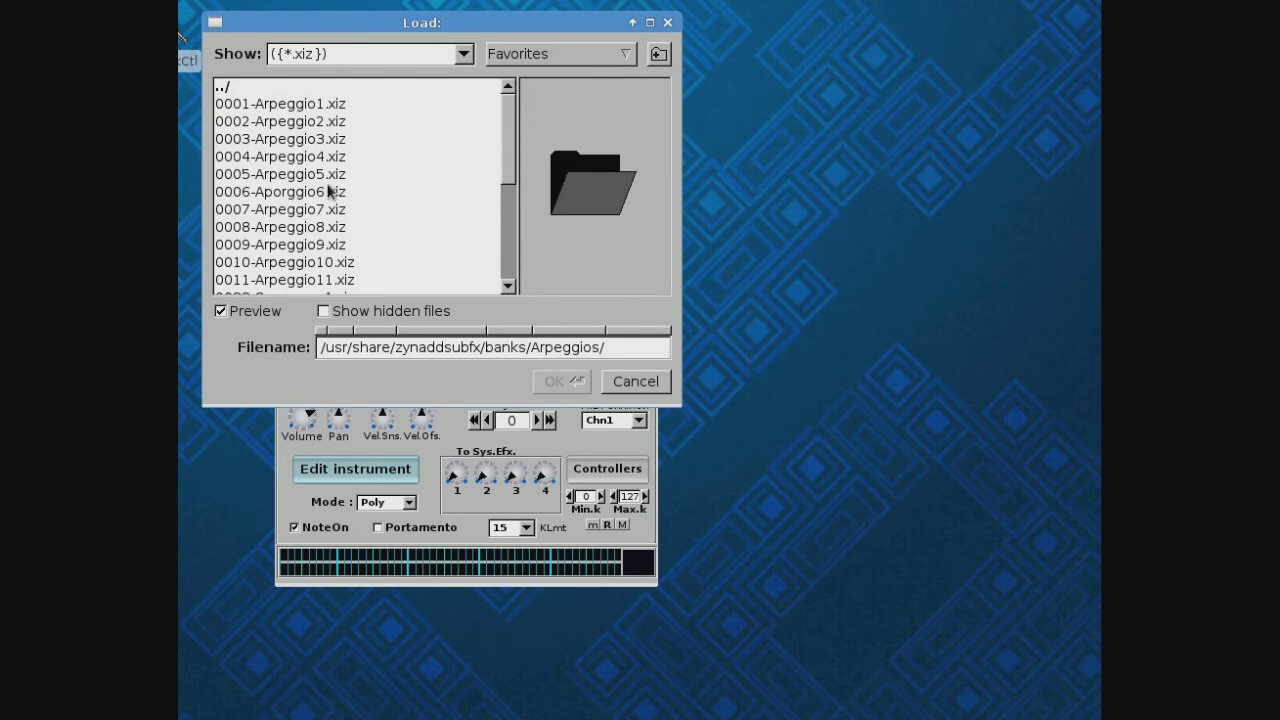
double_click(252, 88)
left_click(246, 121)
double_click(246, 121)
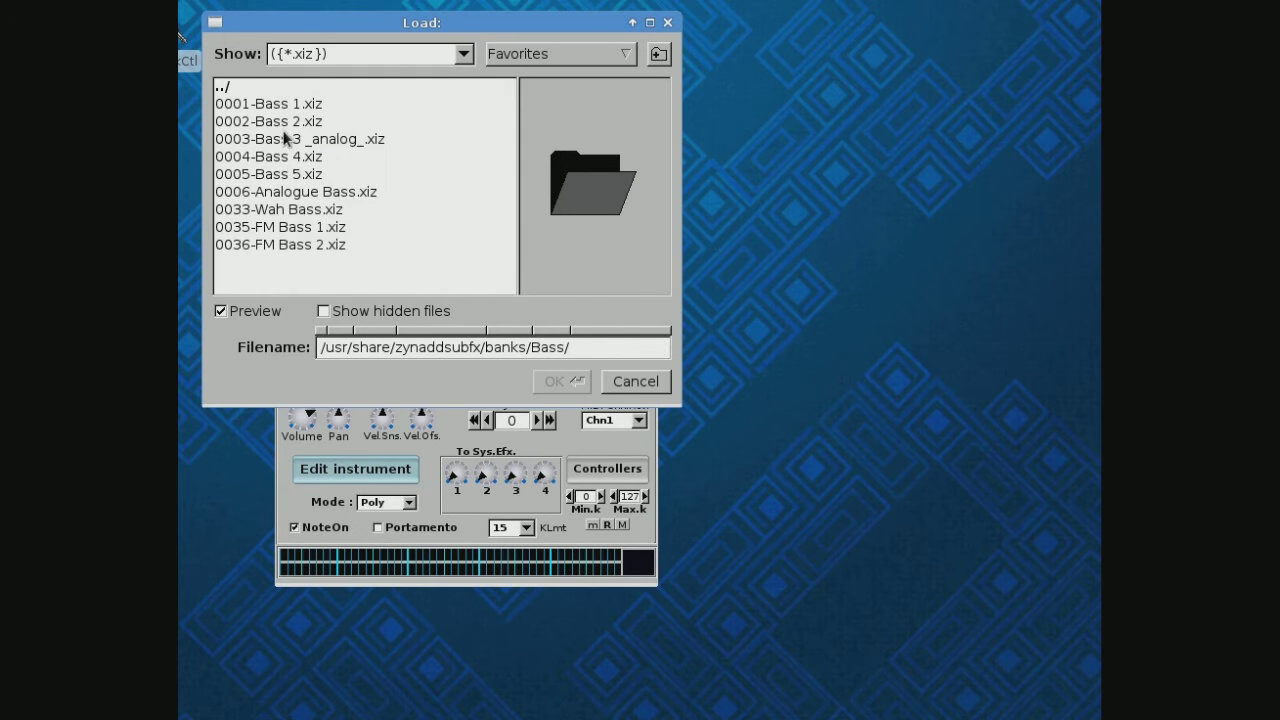
double_click(227, 90)
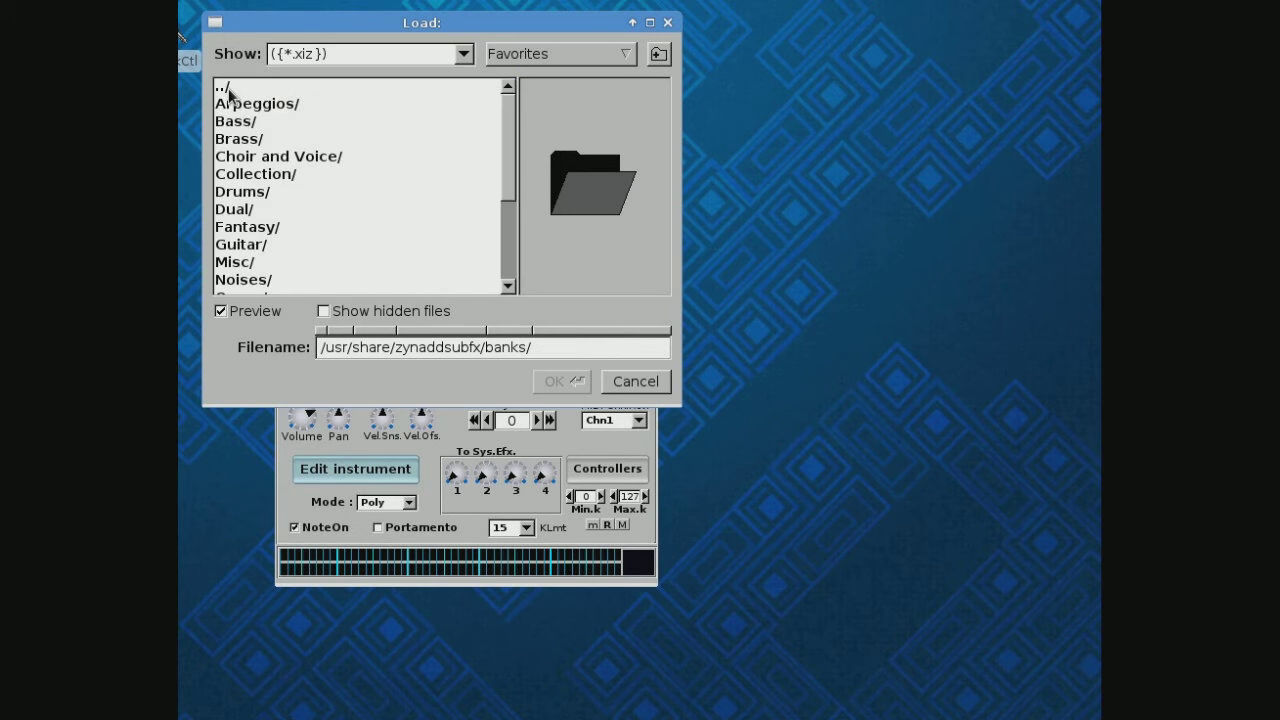
left_click(245, 104)
double_click(250, 105)
left_click(278, 106)
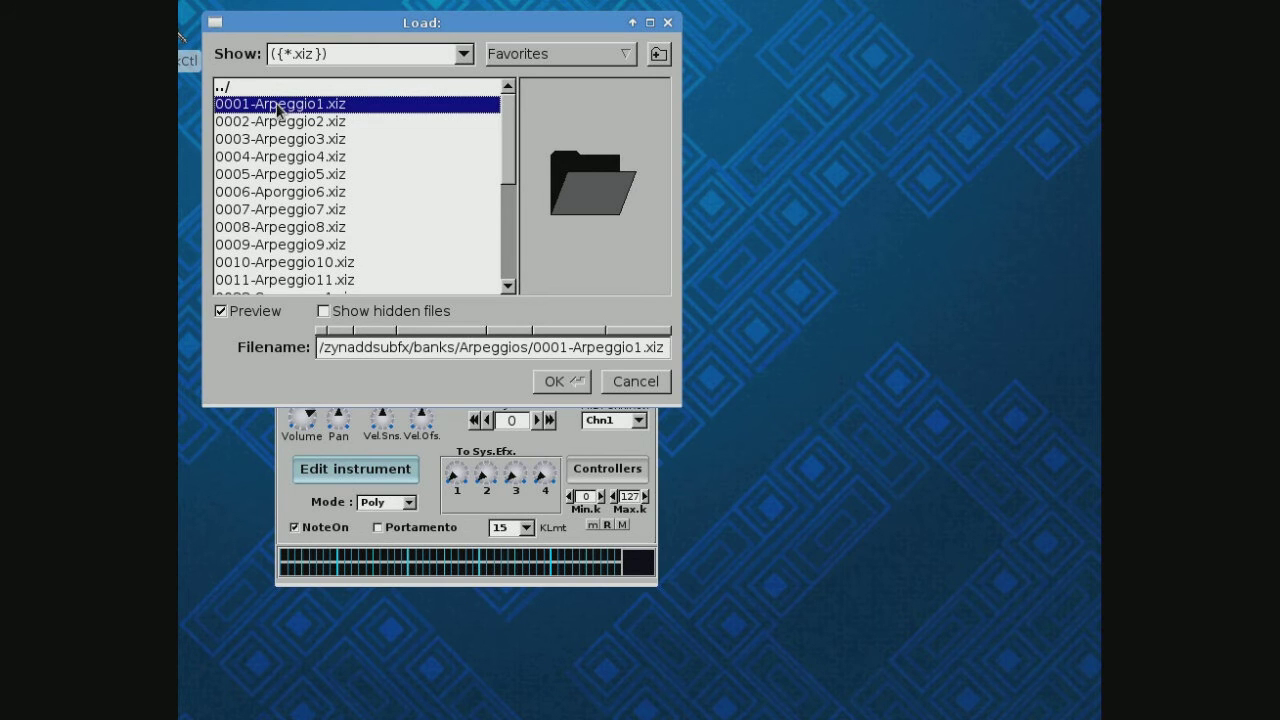
left_click(558, 382)
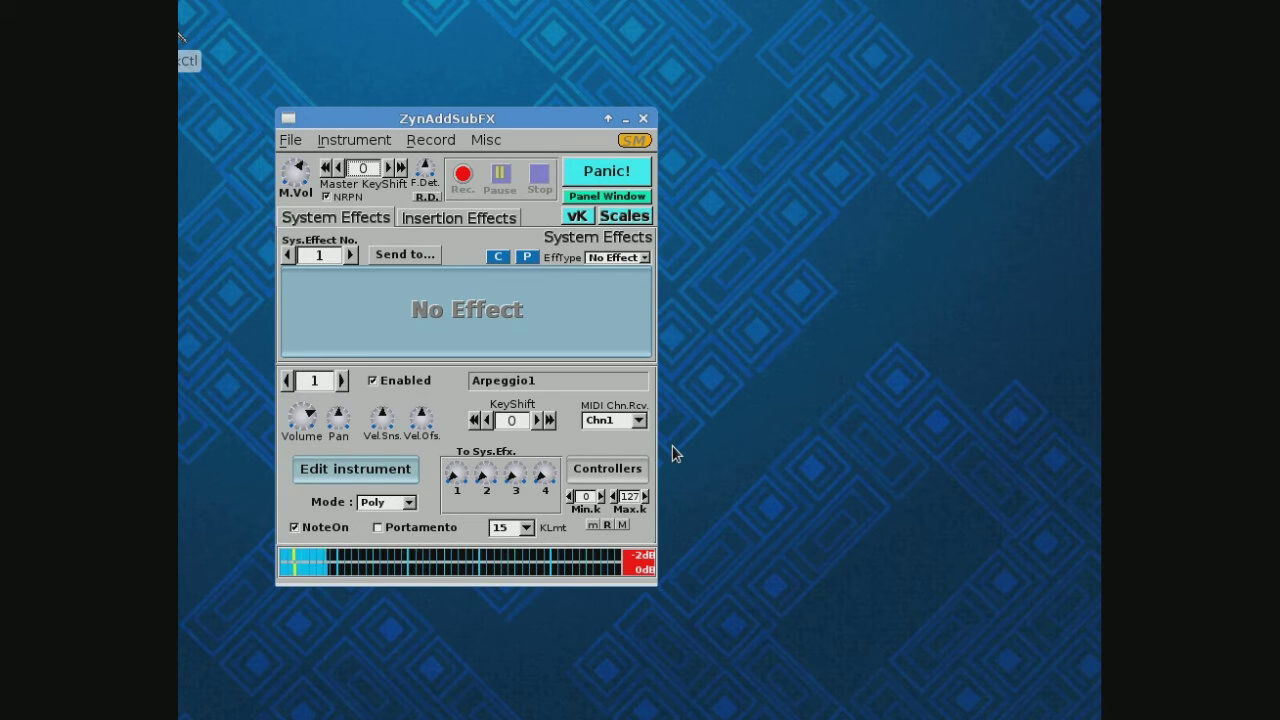
left_click(388, 140)
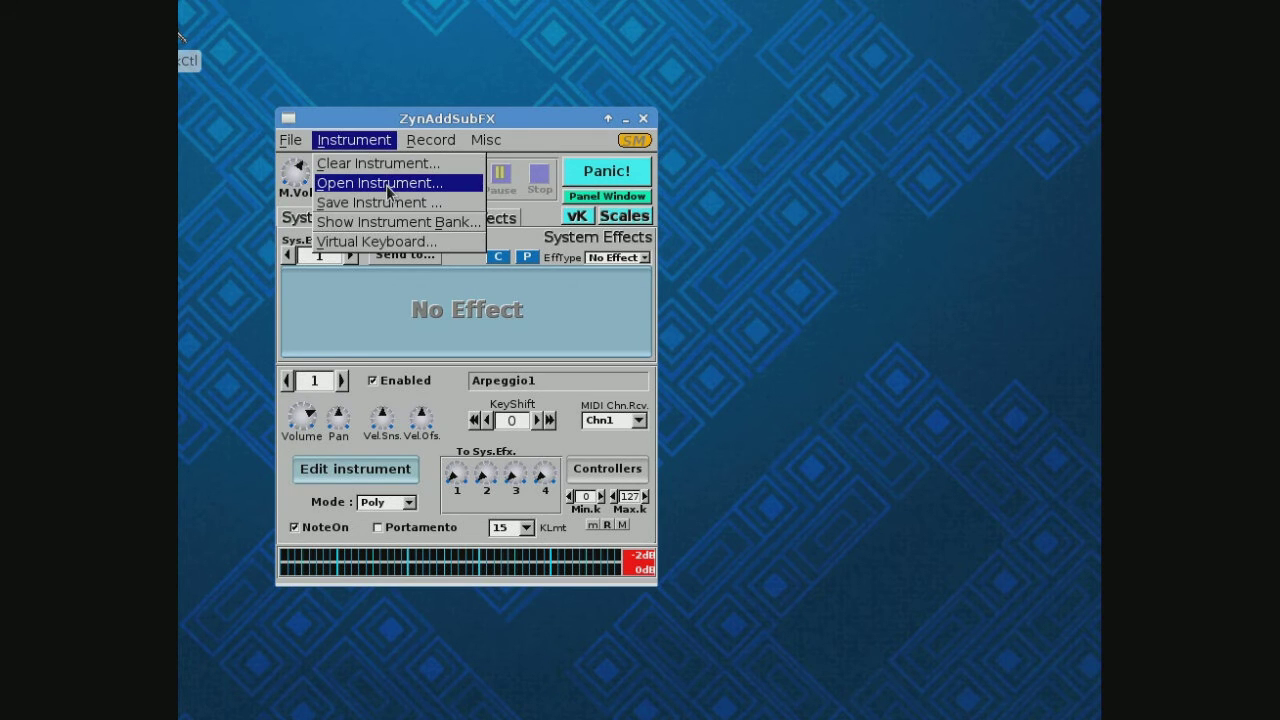
Load Bells 4 from the Misc bank into part 1 and open the vK virtual keyboard.
left_click(390, 183)
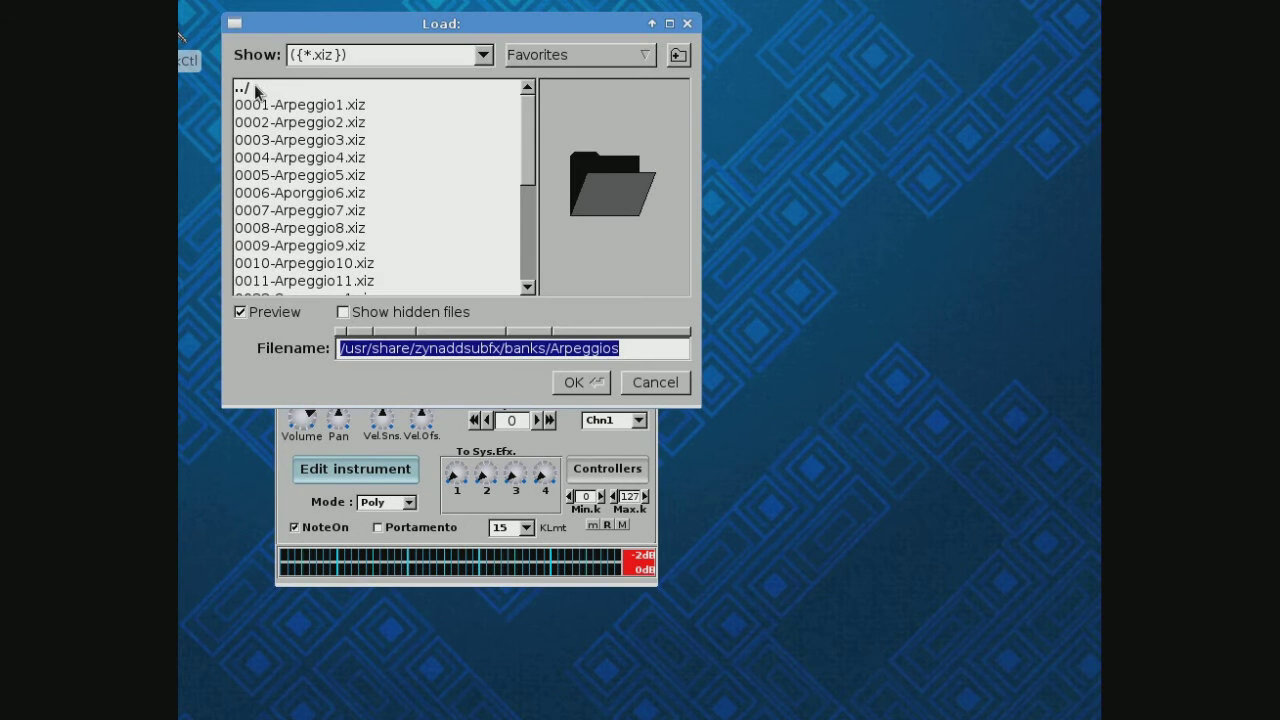
double_click(246, 88)
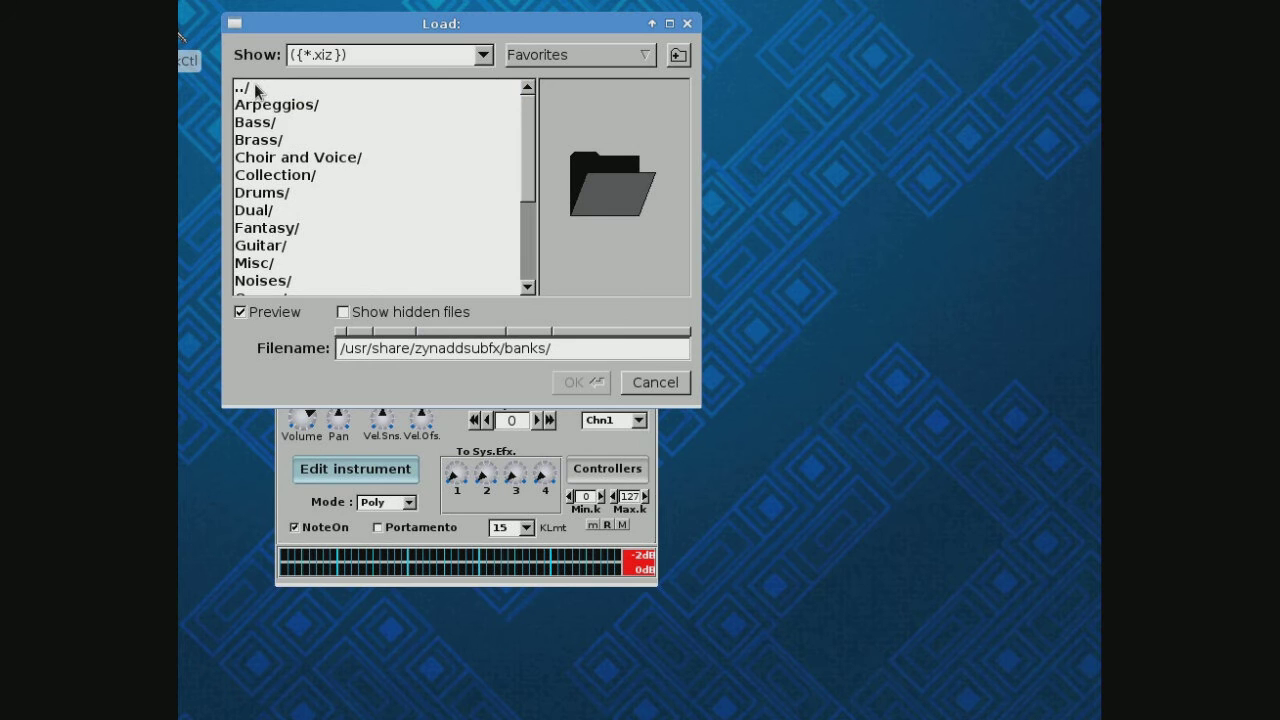
double_click(263, 261)
left_click(300, 178)
double_click(300, 178)
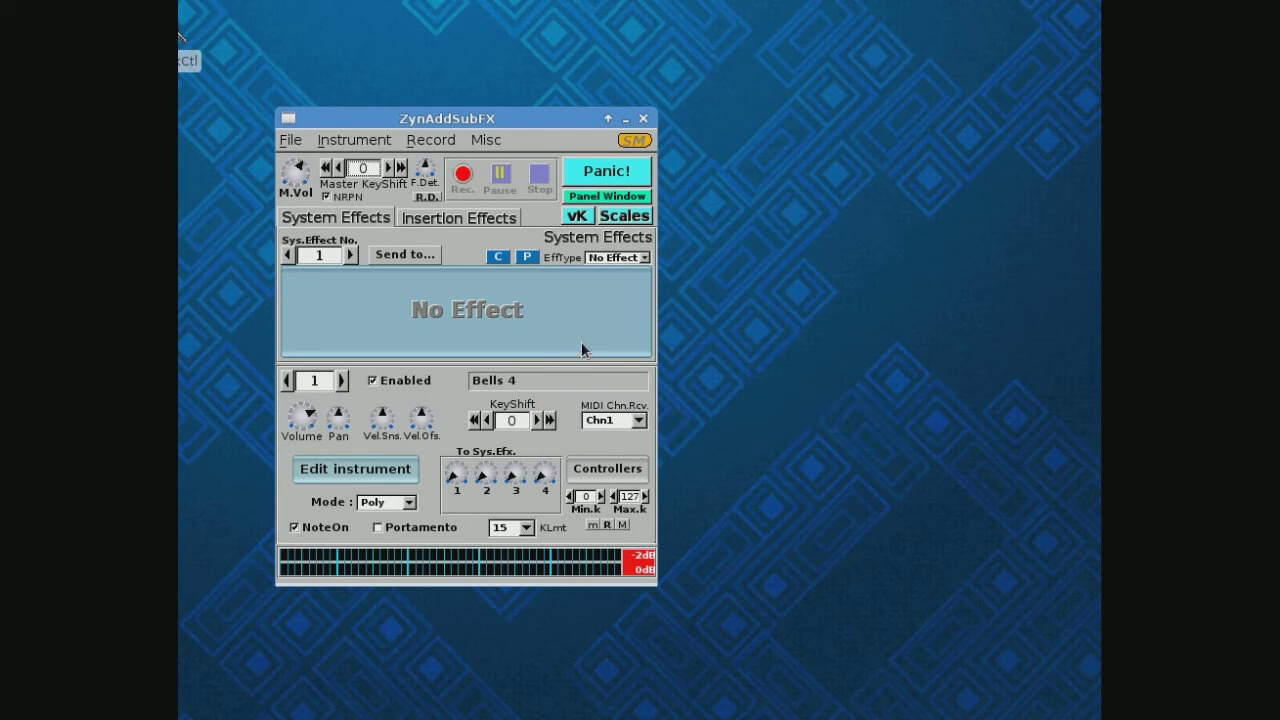
left_click(576, 218)
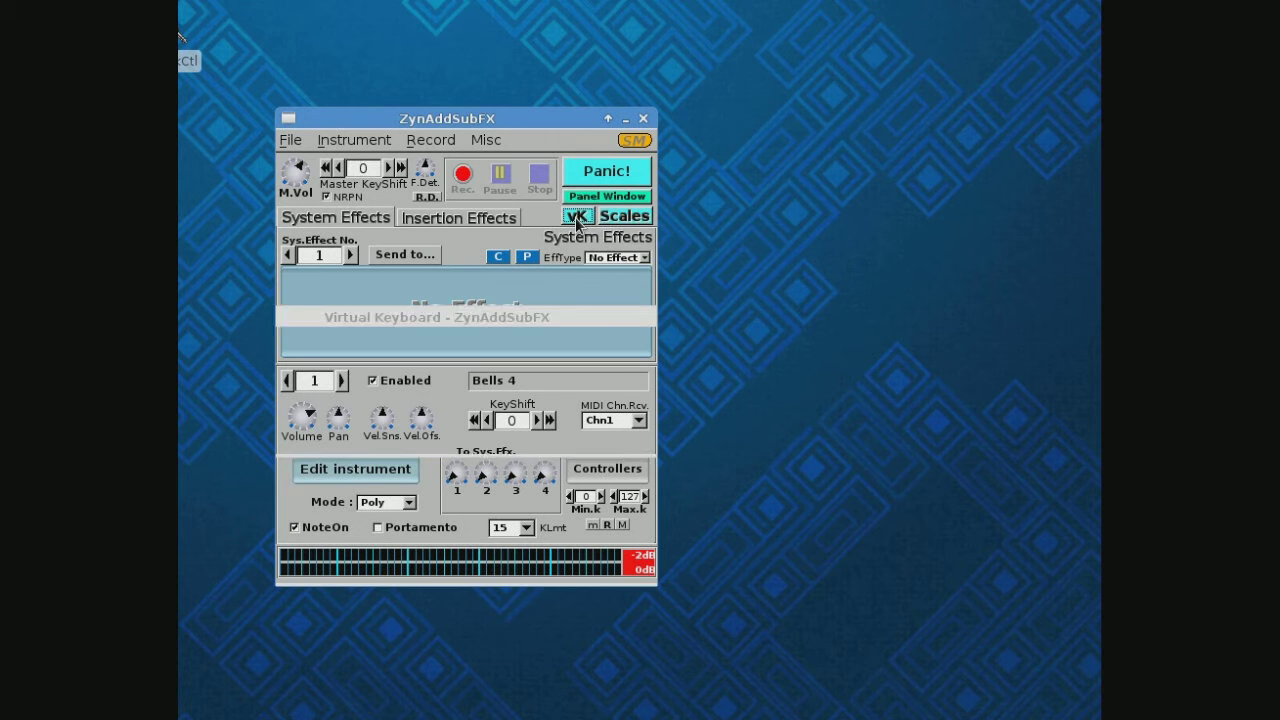
Move the Virtual Keyboard aside and play Bells 4 notes by clicking keys and pressing C and V.
left_click_drag(409, 318, 565, 318)
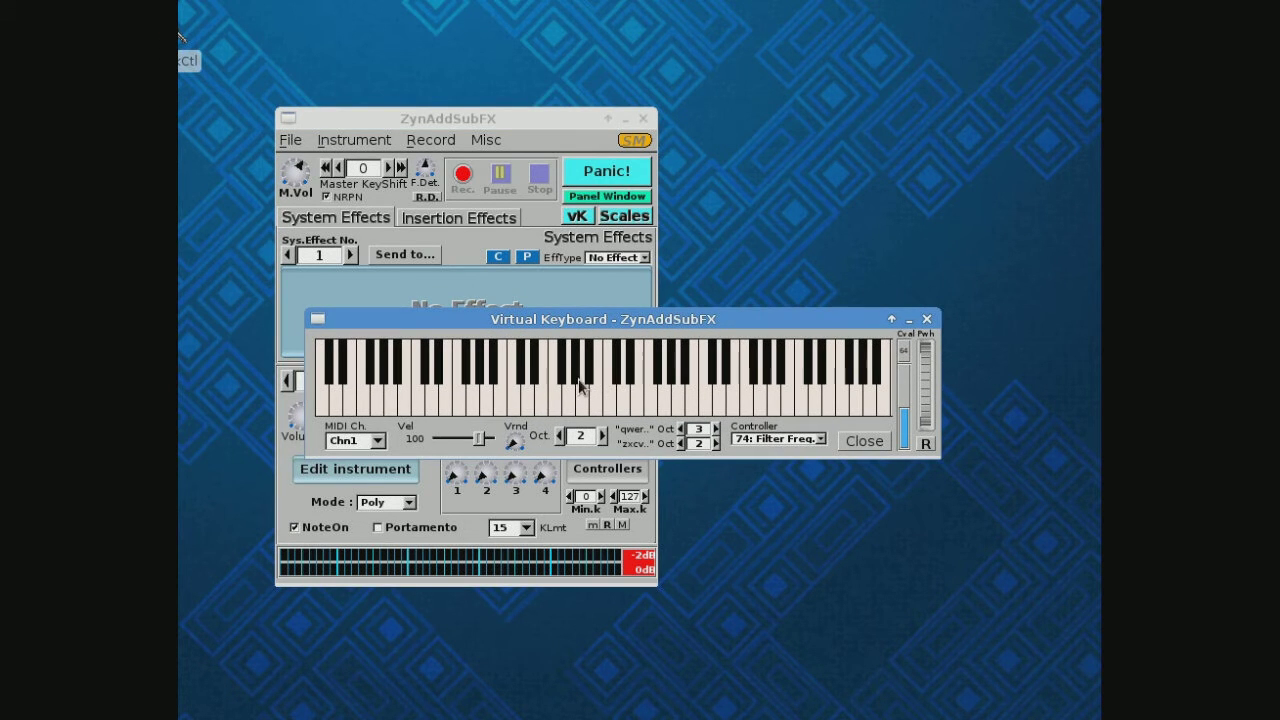
left_click(609, 416)
left_click(582, 406)
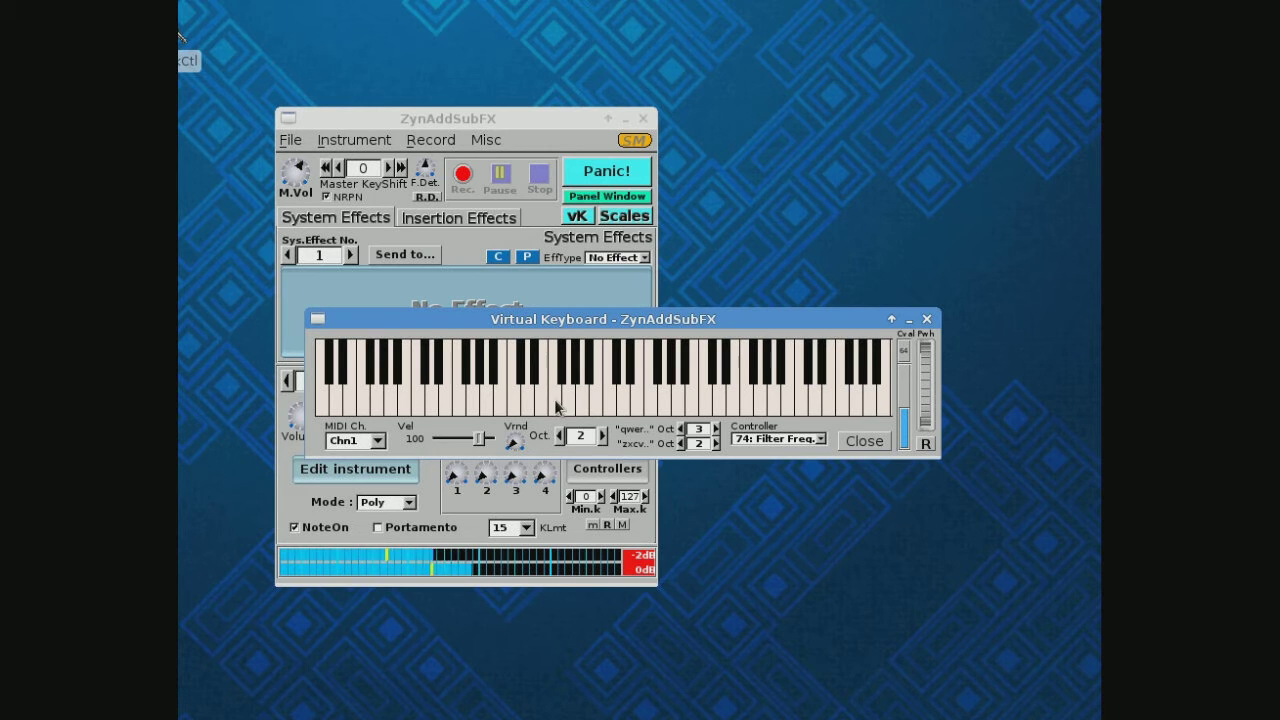
left_click(556, 404)
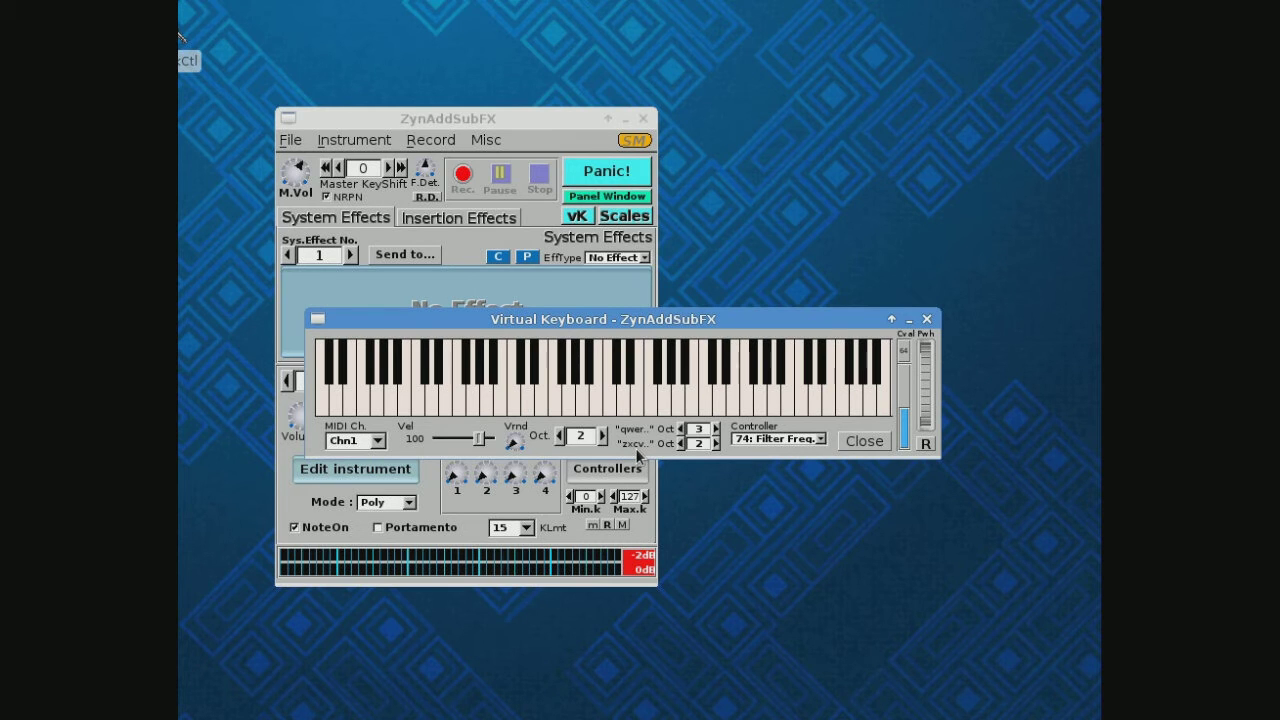
key("c")
key("v")
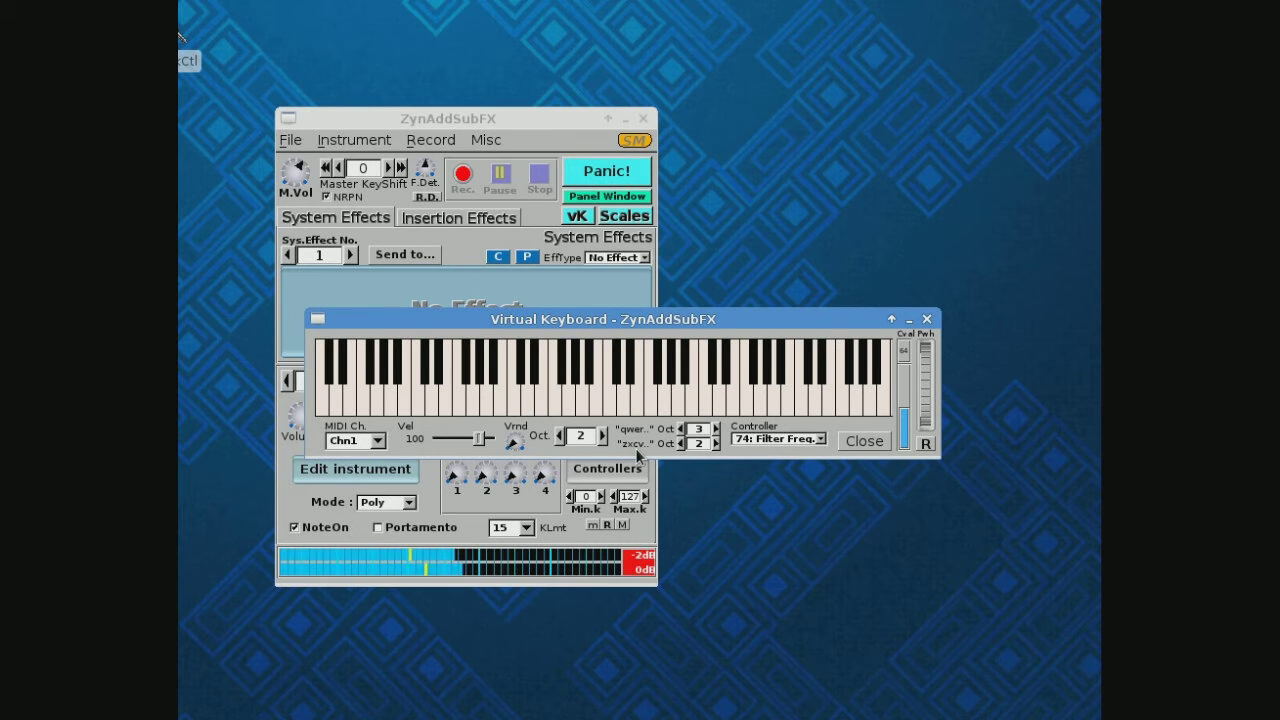
key("v")
key("c")
key("c")
key("v")
key("v")
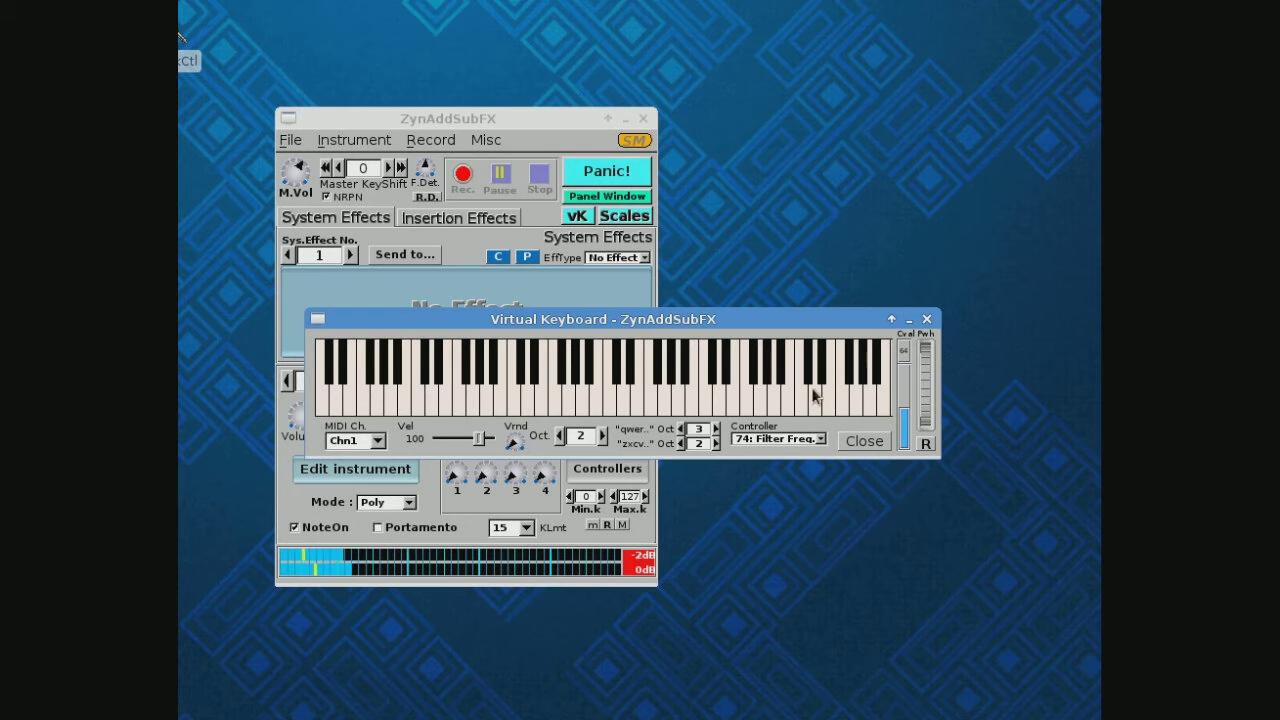
Shift the keyboard up and right off the part controls and play a few higher notes.
left_click_drag(698, 320, 798, 283)
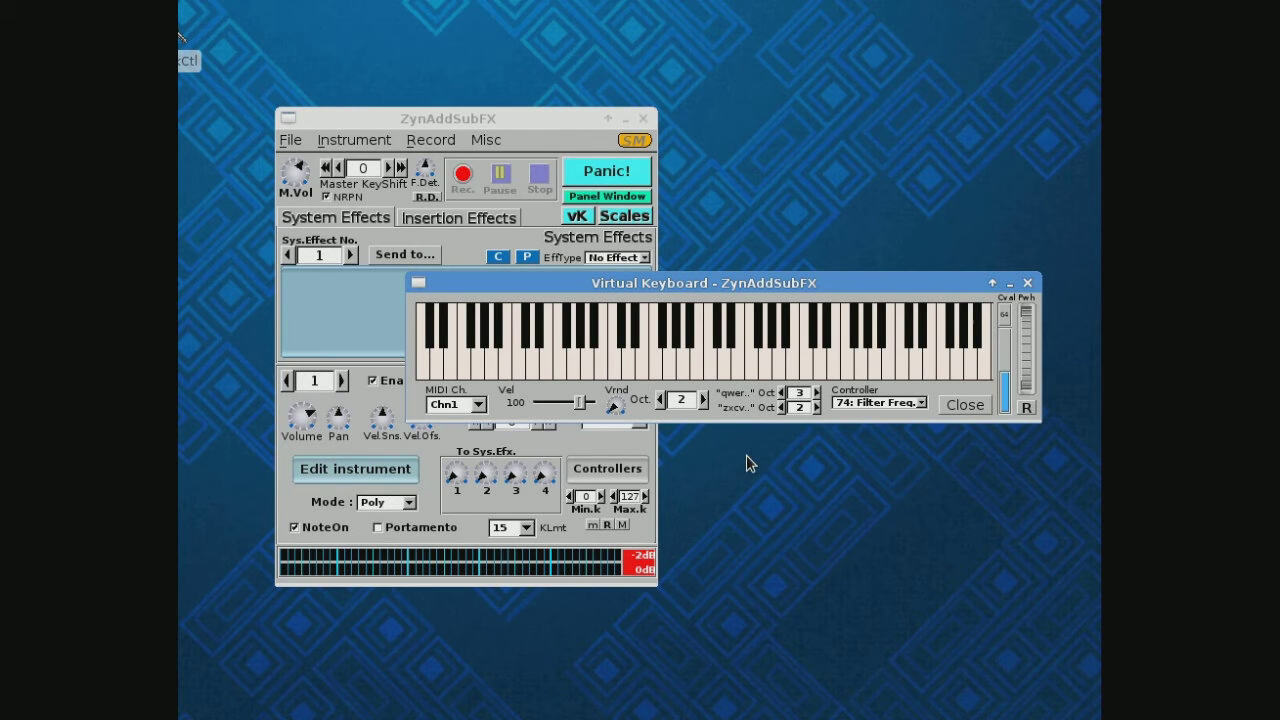
left_click(592, 362)
left_click(815, 374)
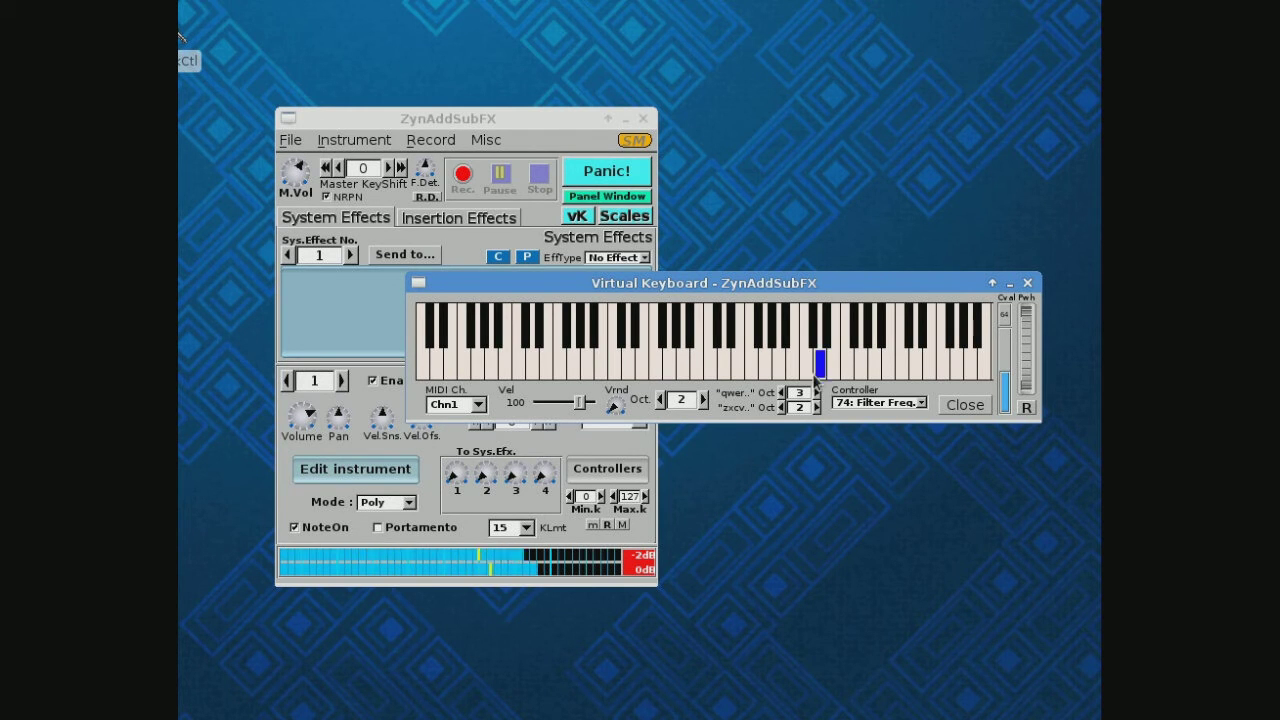
left_click(848, 362)
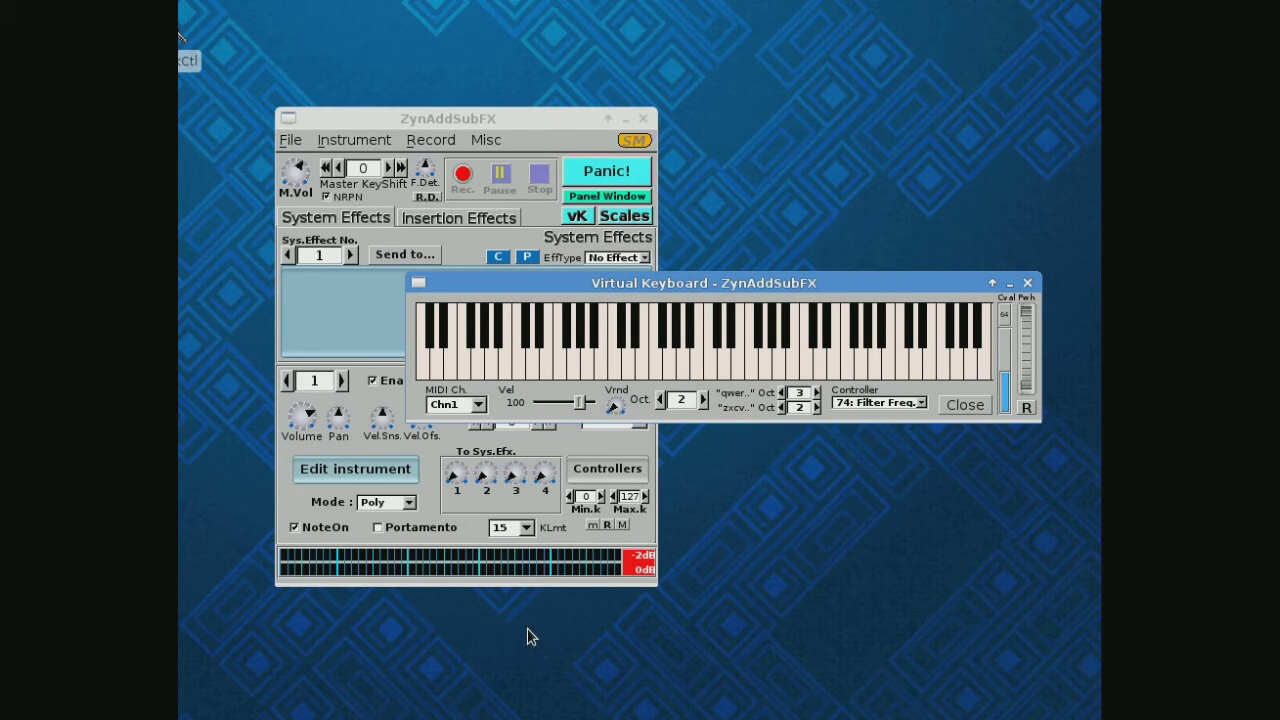
Leave part 1's Mode set to Poly and nudge the main window up and left.
left_click(409, 503)
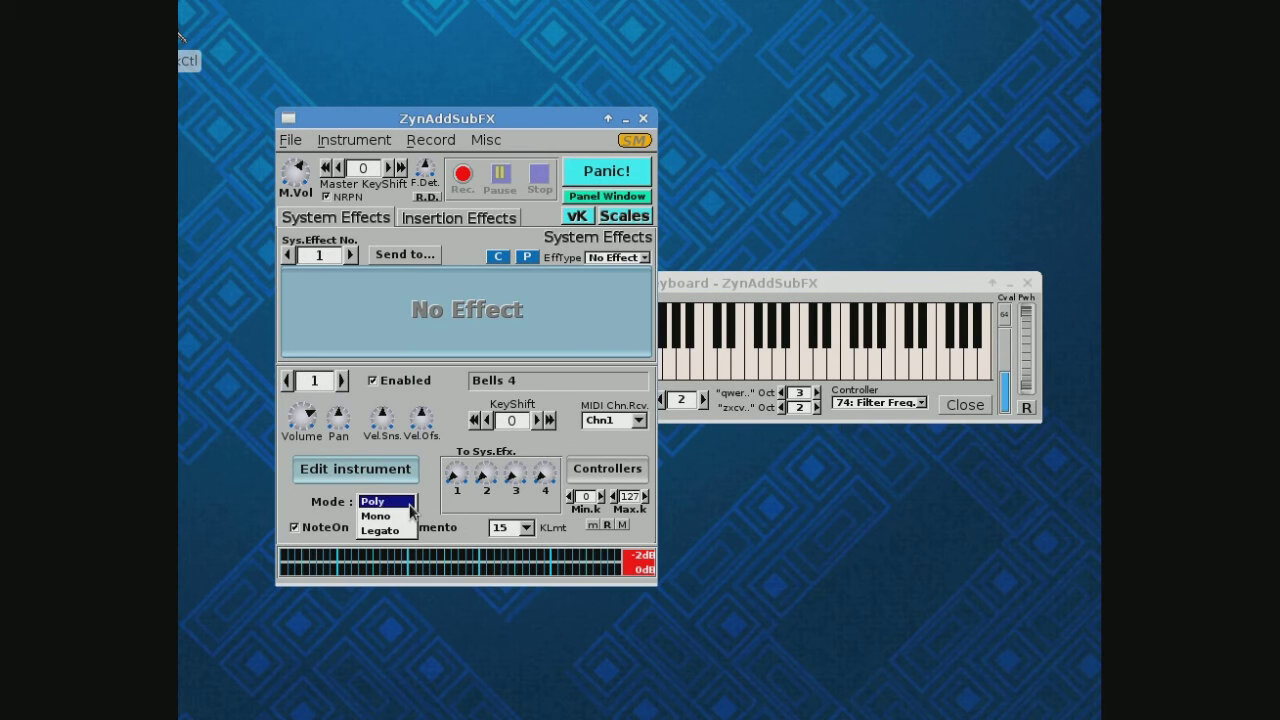
left_click(404, 507)
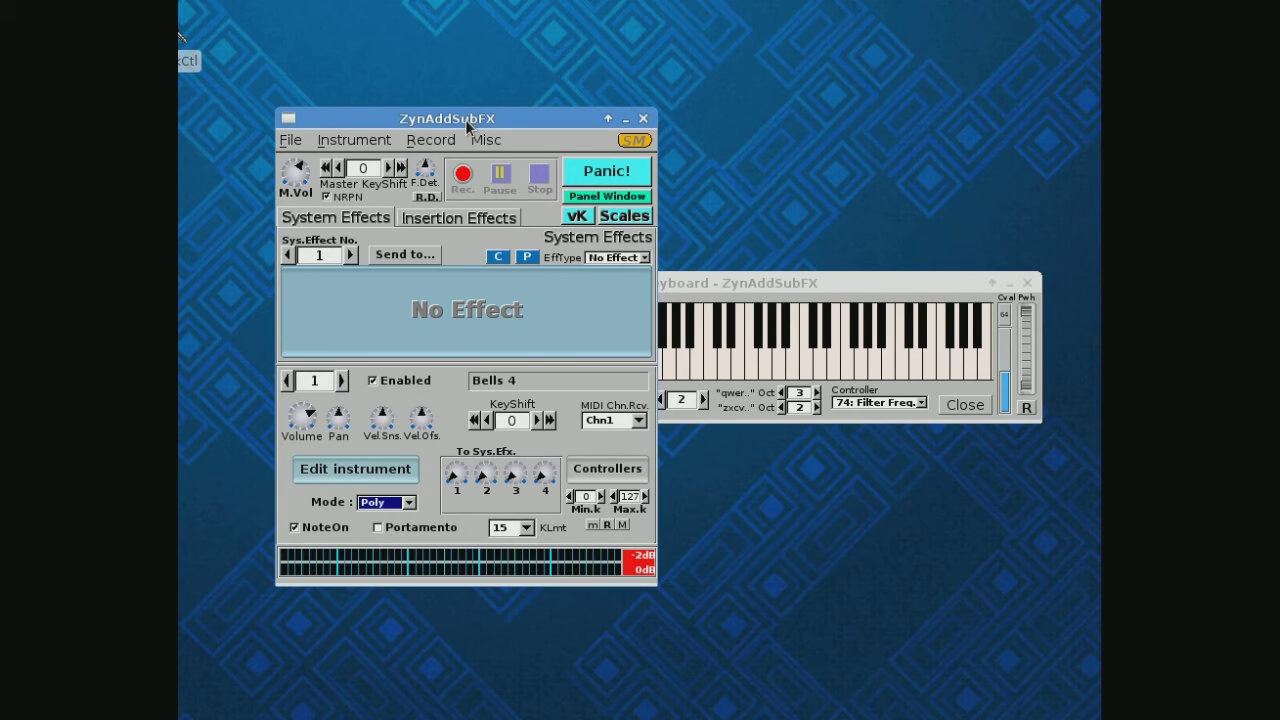
left_click_drag(463, 122, 440, 110)
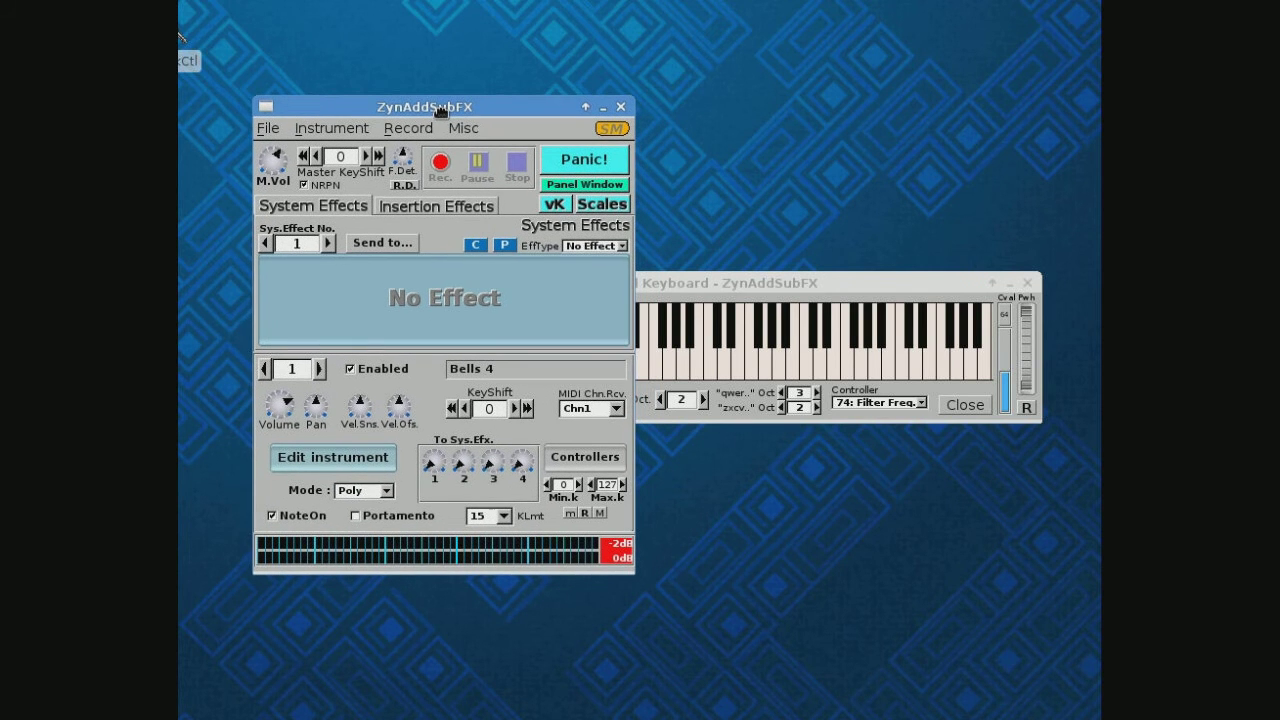
left_click(352, 130)
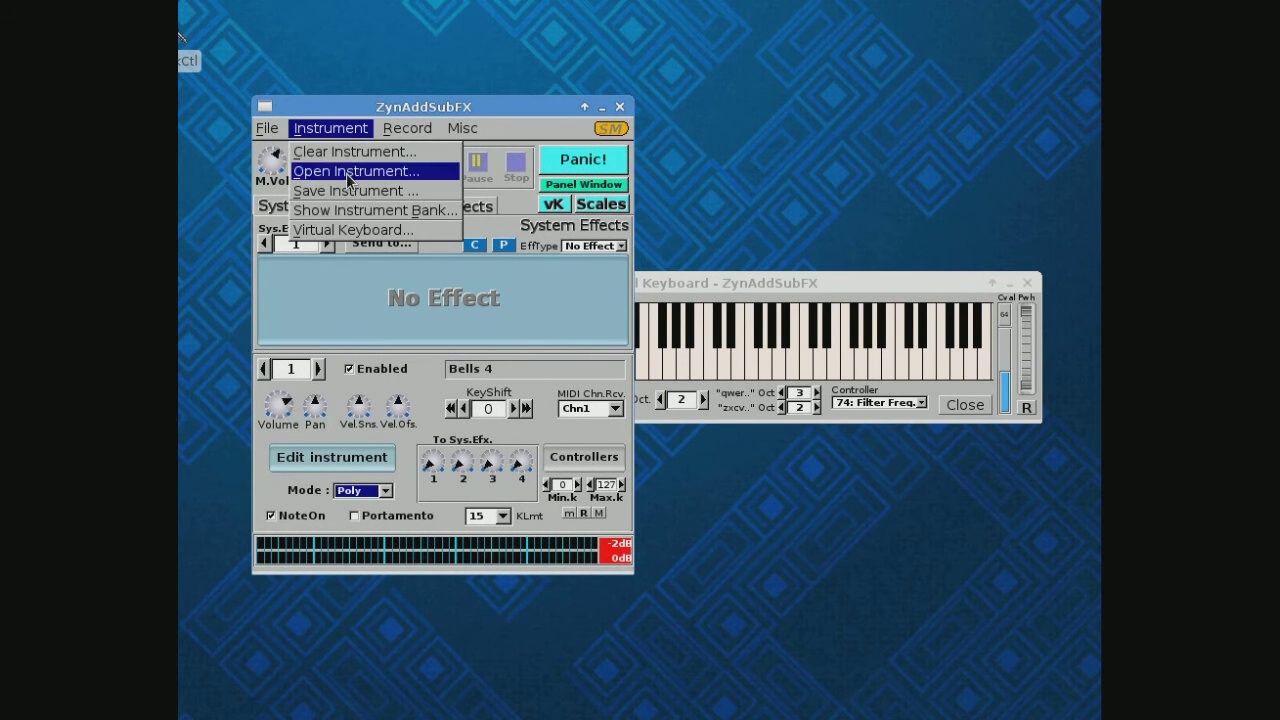
Pick 125. Pan Pipe 32 from the Collection bank for part 1 and close the bank window.
left_click(358, 212)
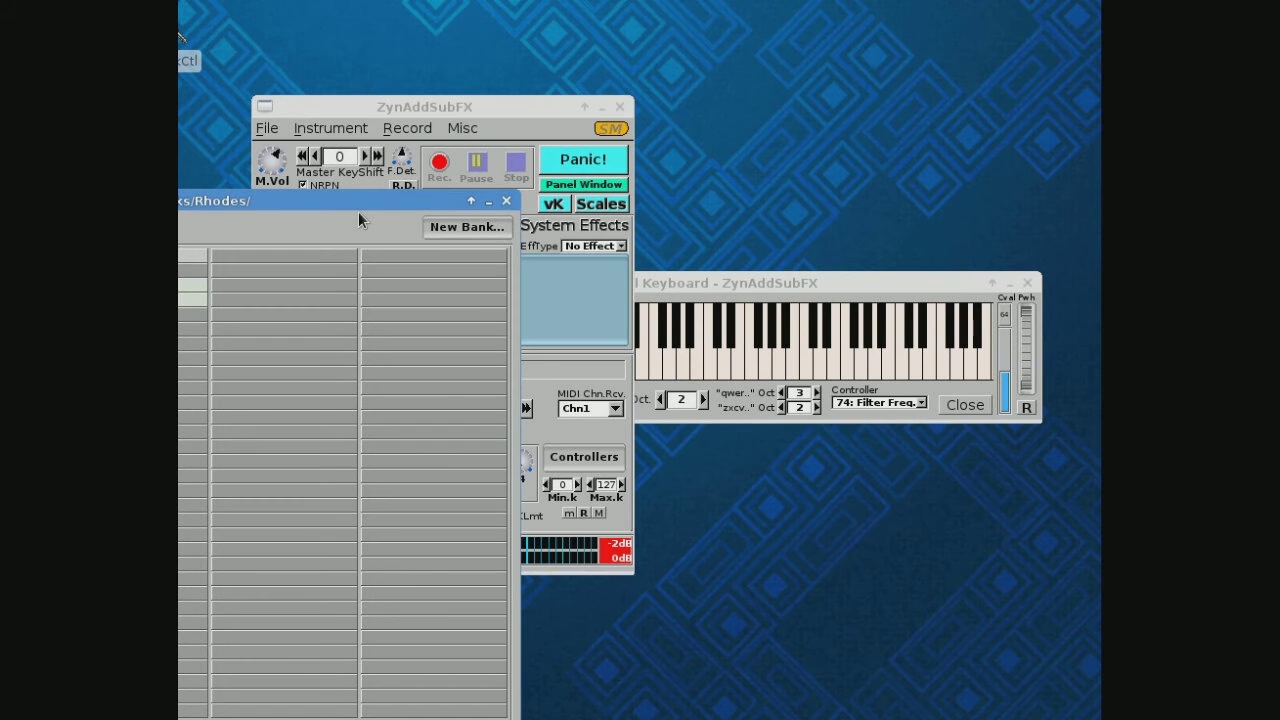
left_click_drag(204, 200, 672, 113)
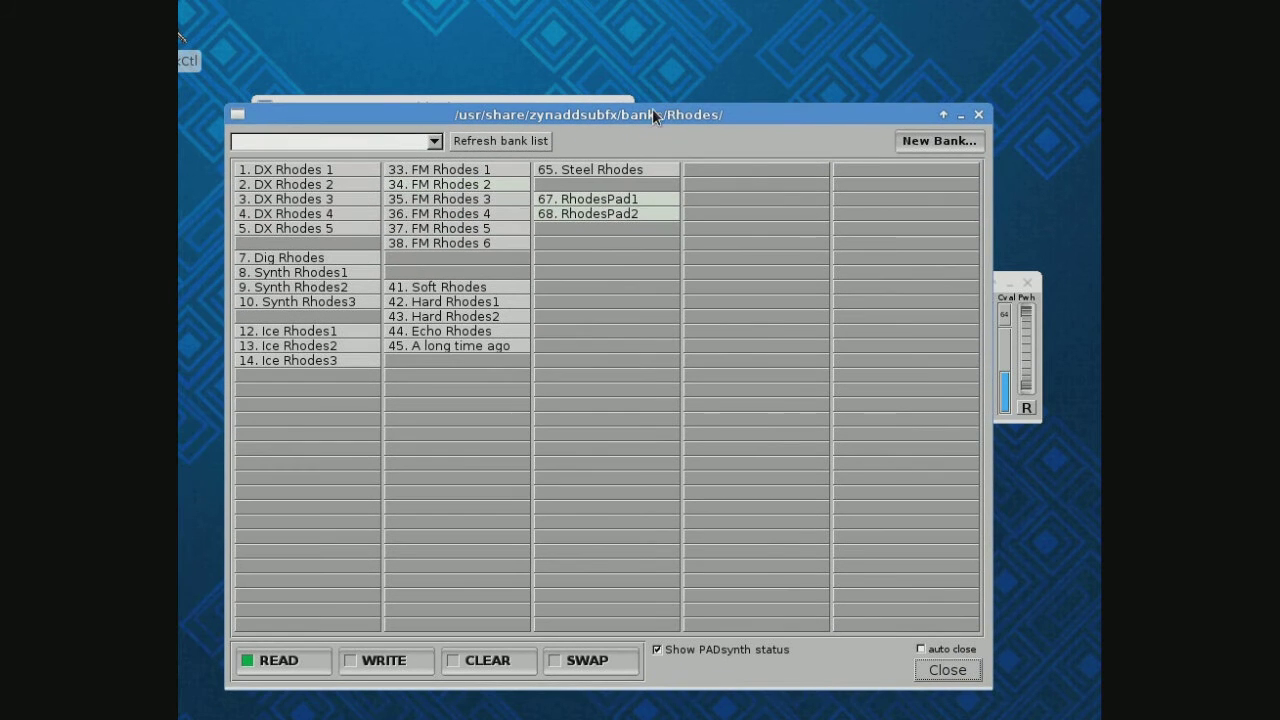
left_click(434, 142)
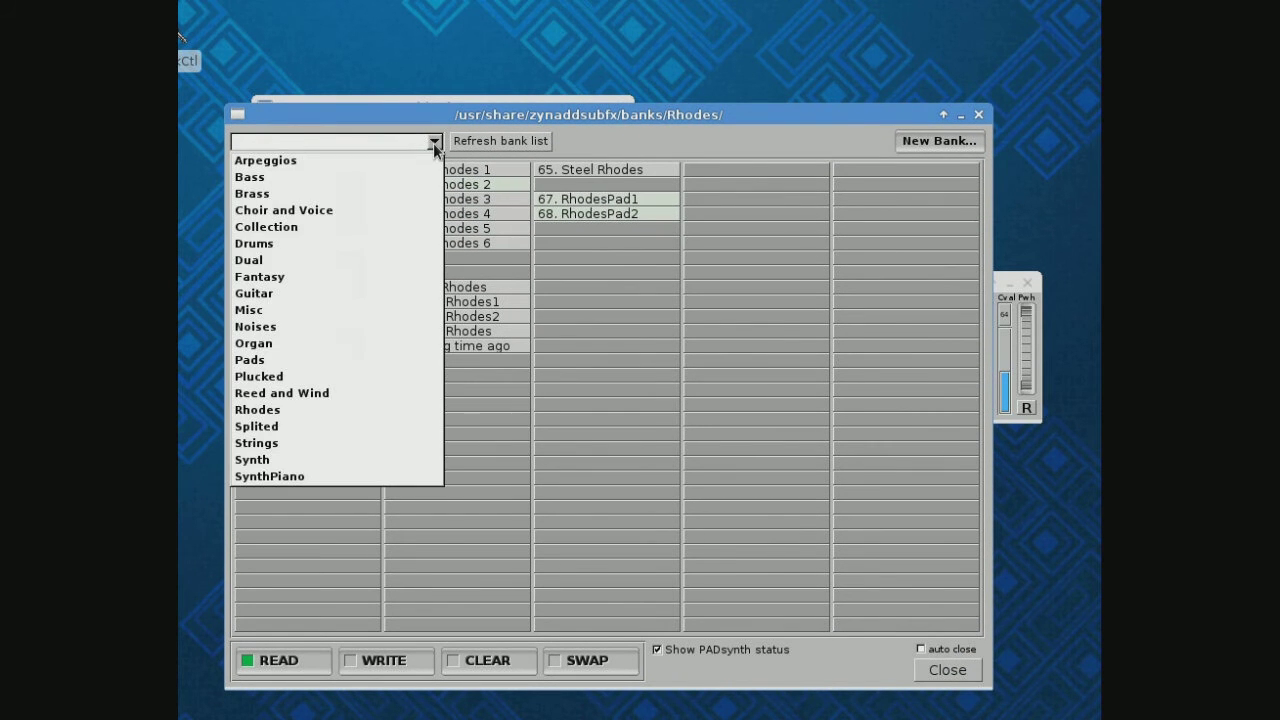
left_click(415, 229)
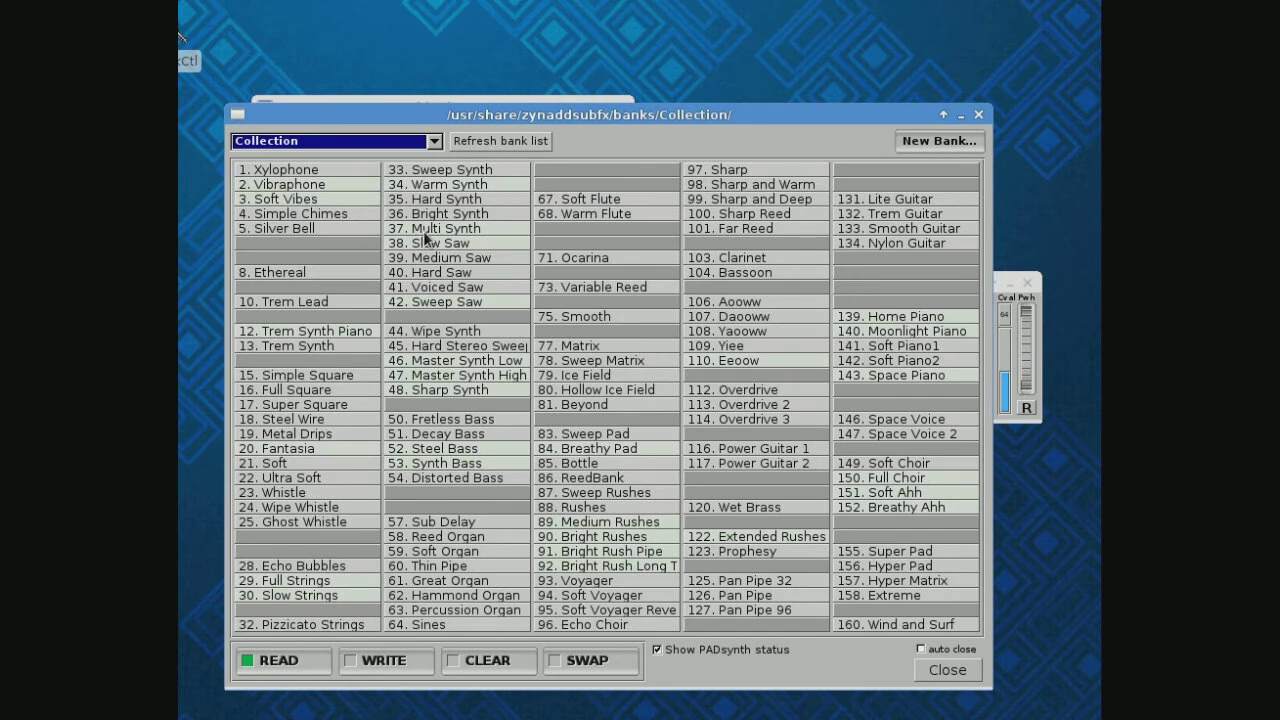
left_click(776, 580)
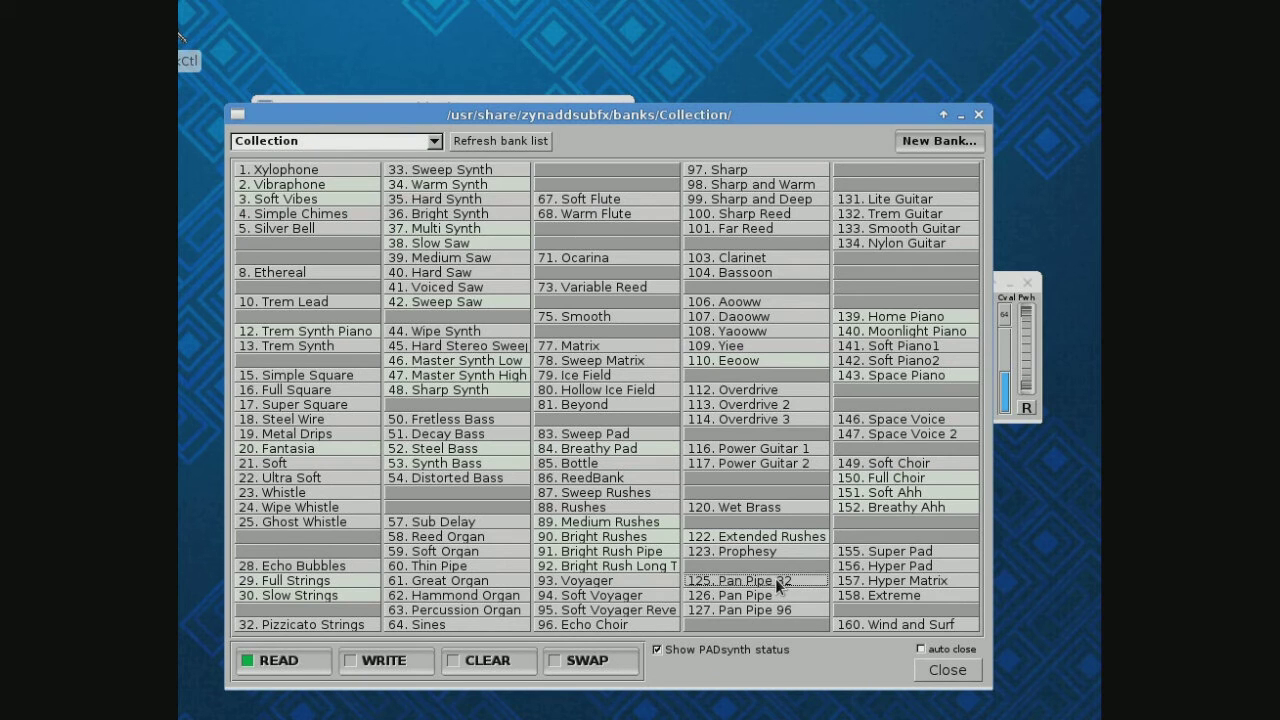
left_click(947, 672)
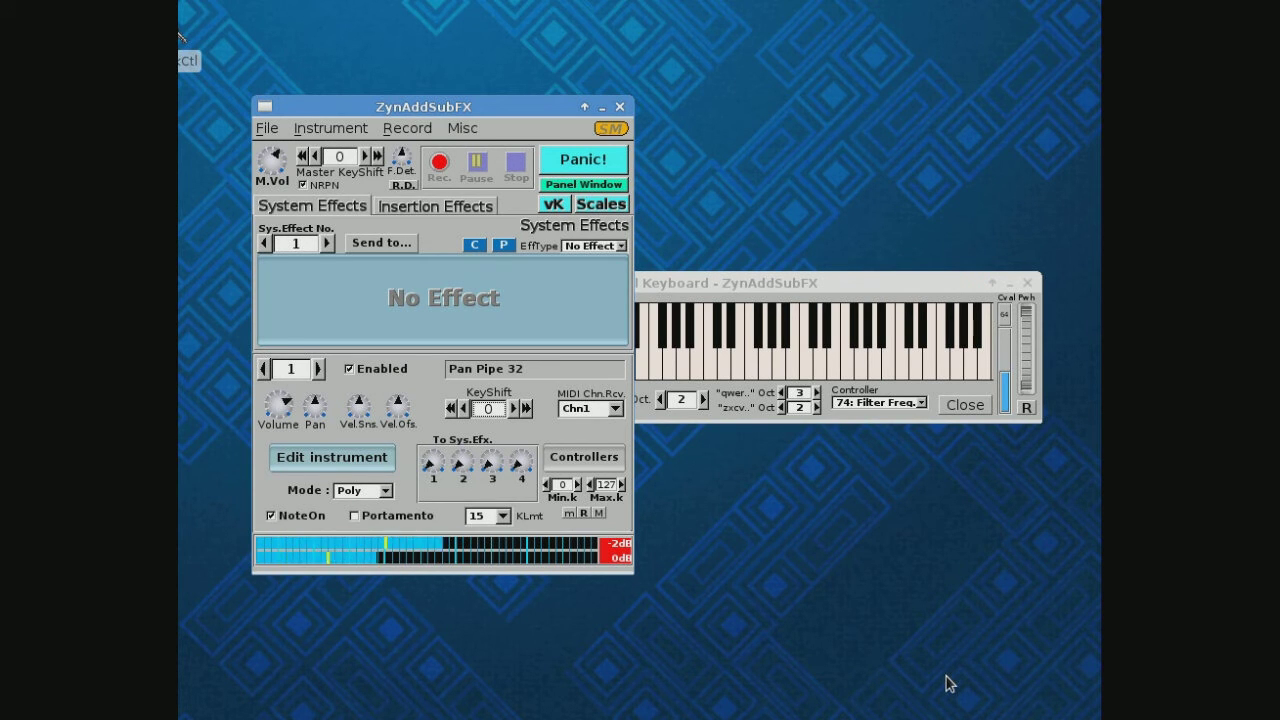
Play a run of high and low notes on the Virtual Keyboard to hear Pan Pipe 32.
left_click(754, 365)
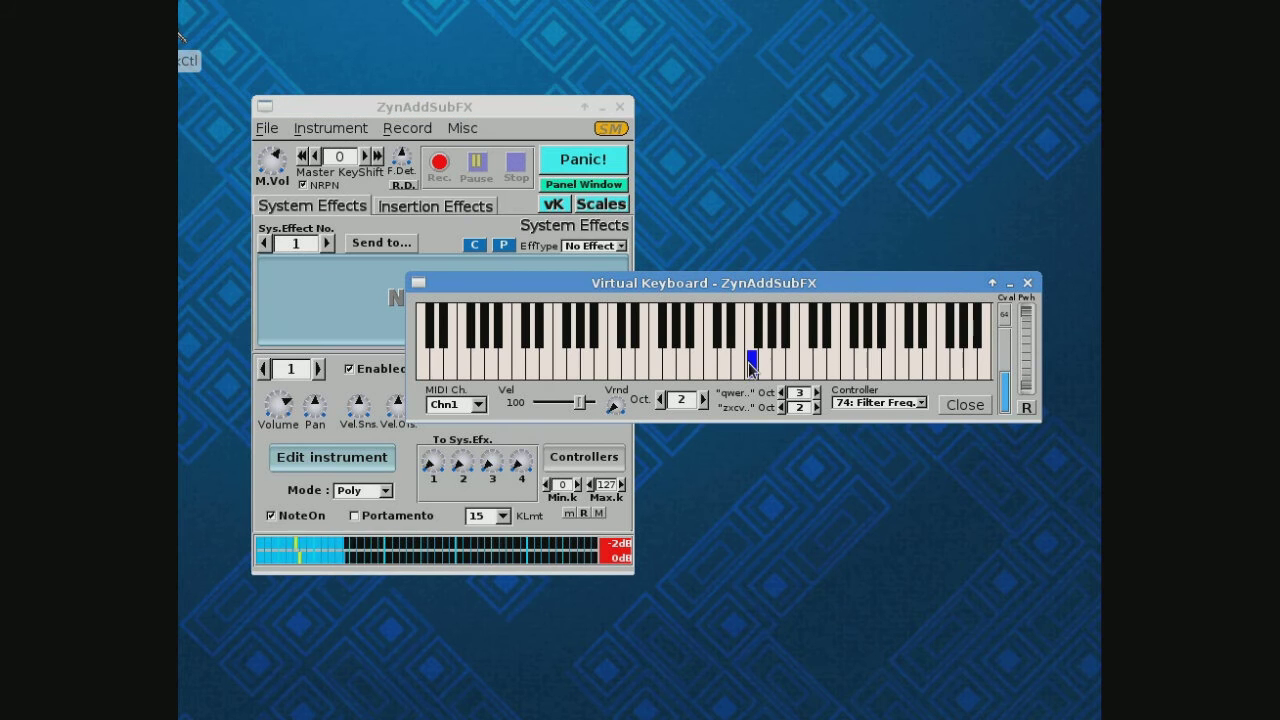
left_click(836, 365)
left_click(866, 365)
left_click(824, 365)
left_click(743, 365)
left_click(688, 365)
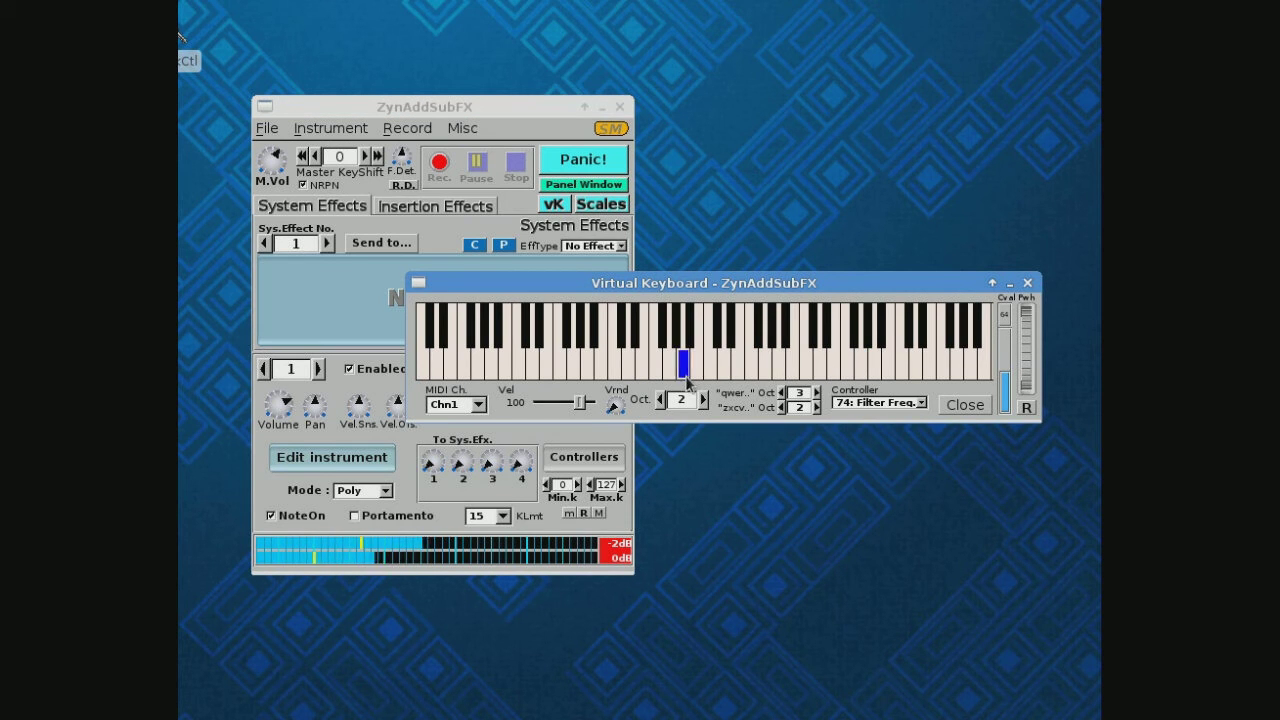
left_click(668, 365)
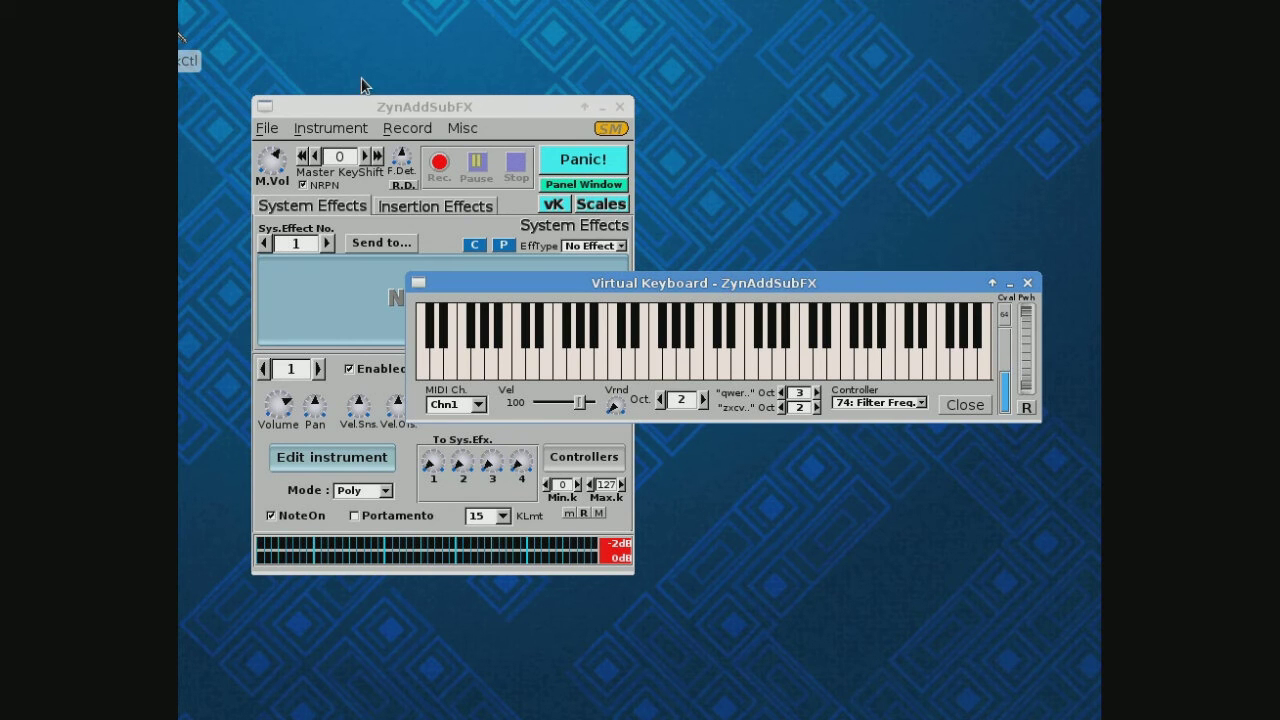
Load 0033-Trash Synth 1.xiz into part 1 and open Thrashed Synth's instrument editor.
left_click(352, 128)
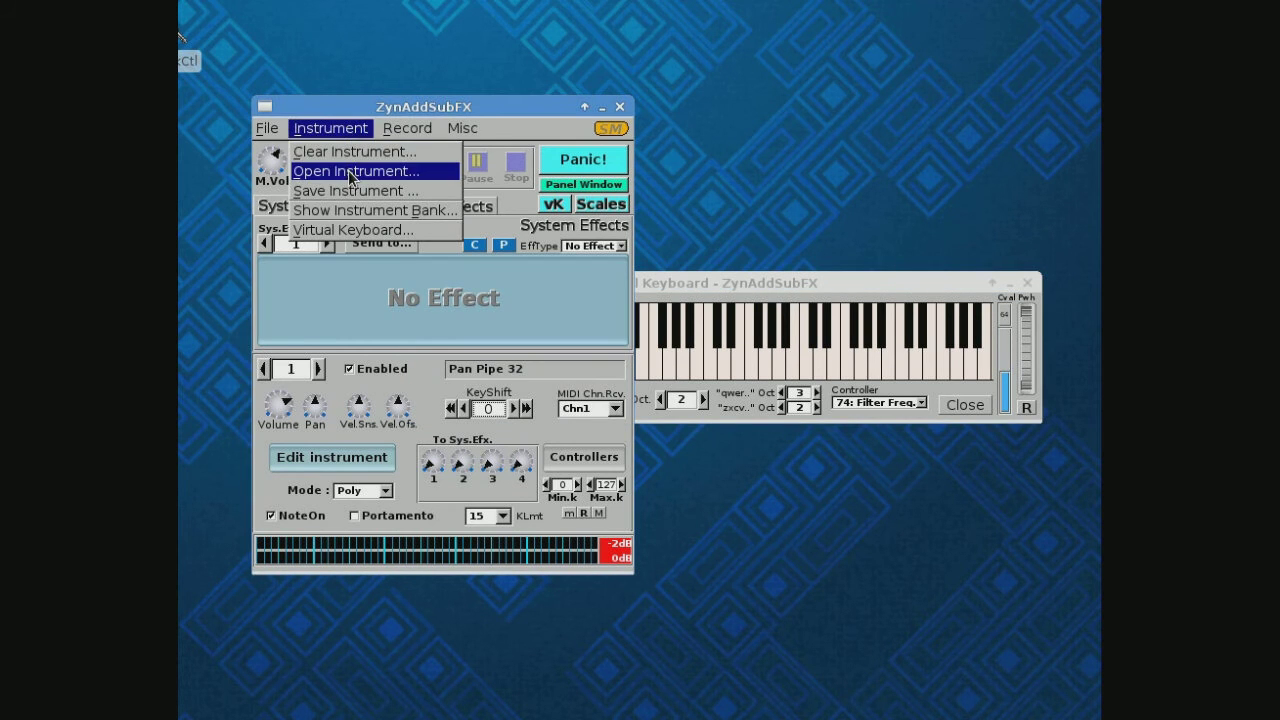
left_click(350, 171)
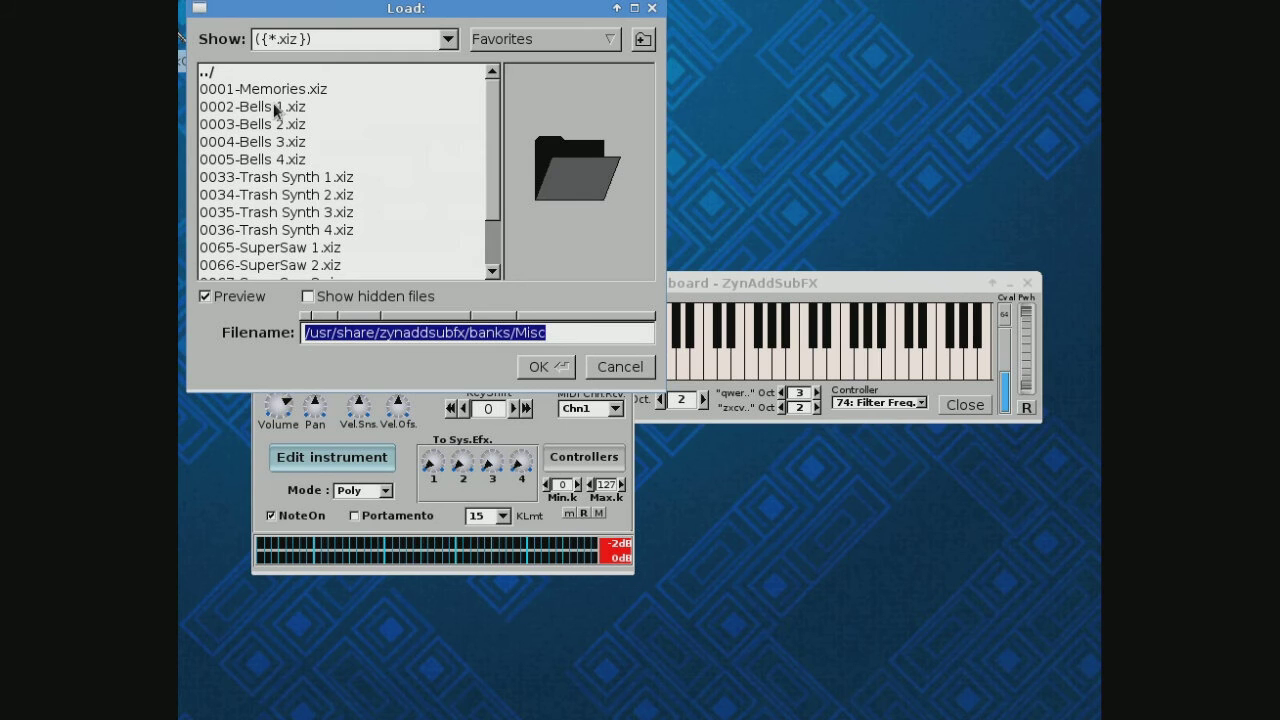
left_click(282, 180)
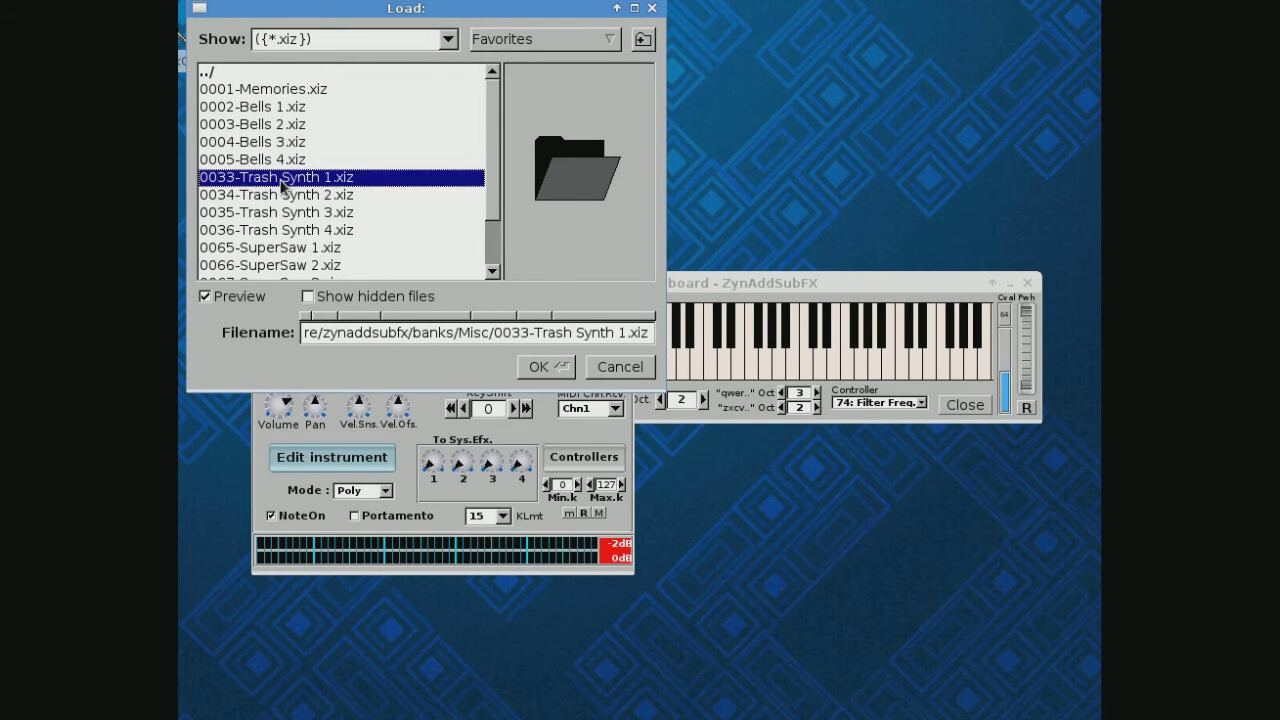
left_click(530, 367)
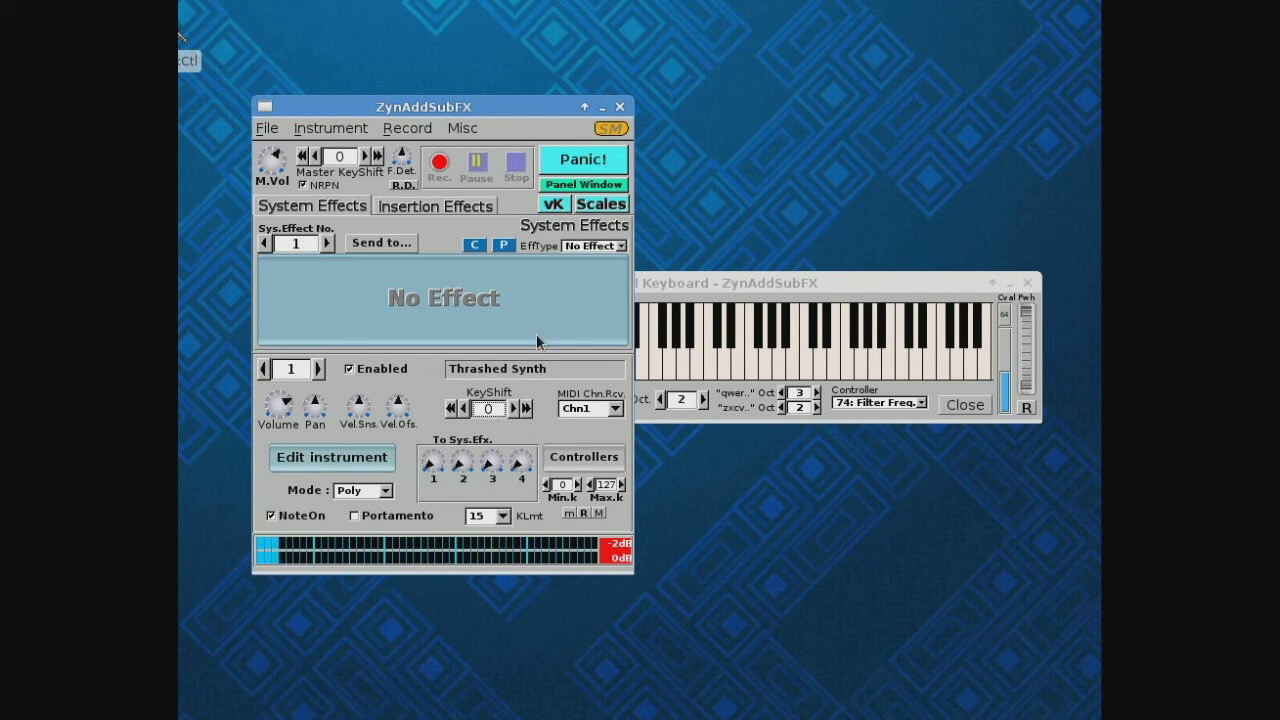
left_click(355, 462)
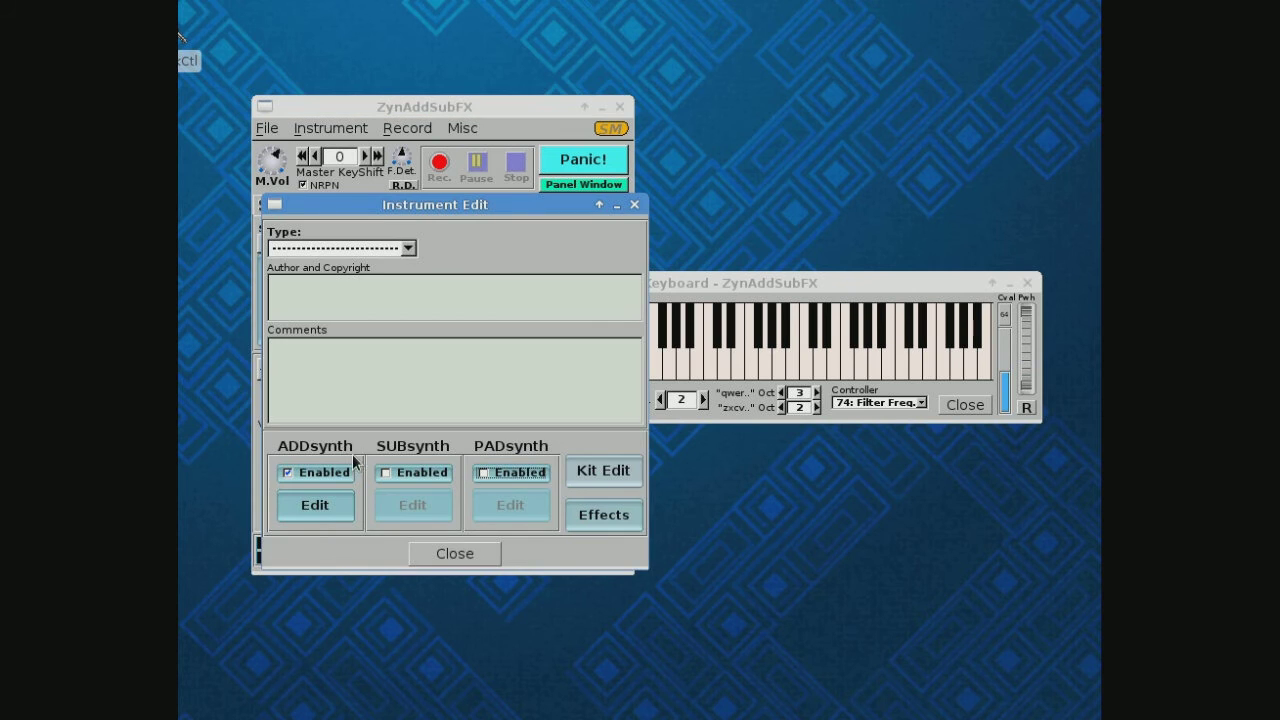
View Thrashed Synth's ADsynth global and voice parameters, then close those editors and the Instrument Edit window.
left_click(315, 505)
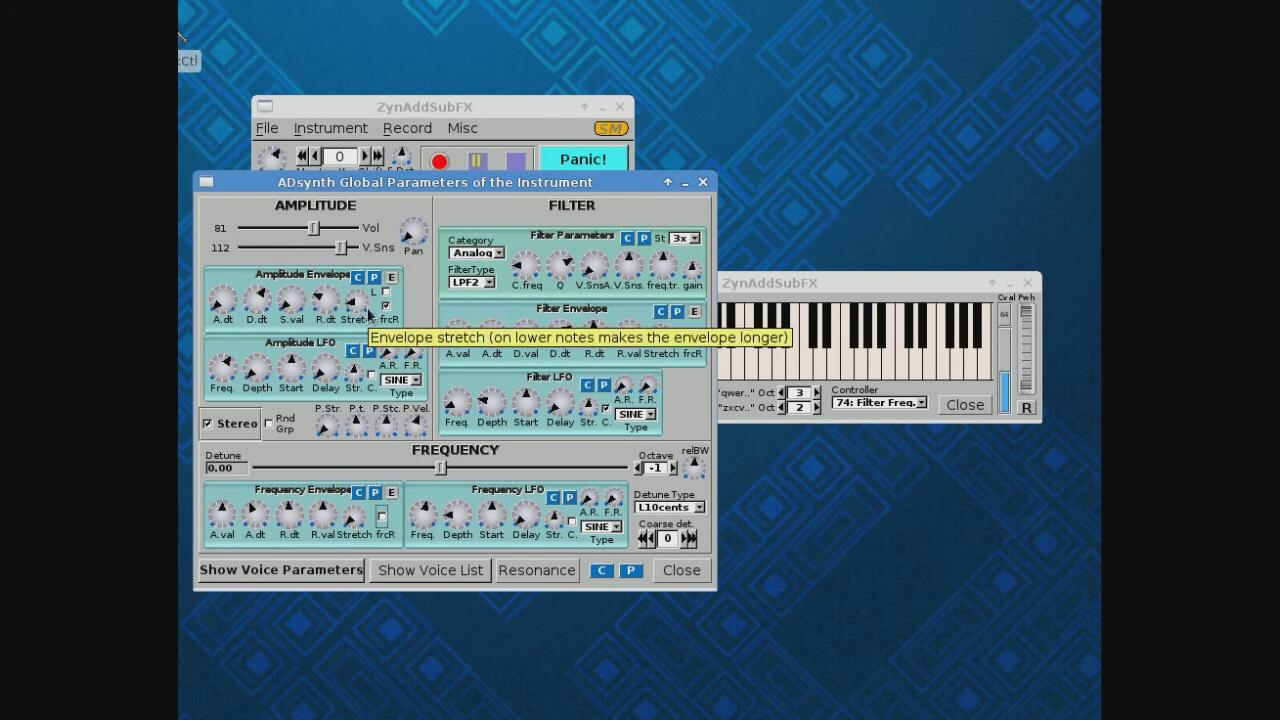
left_click(322, 572)
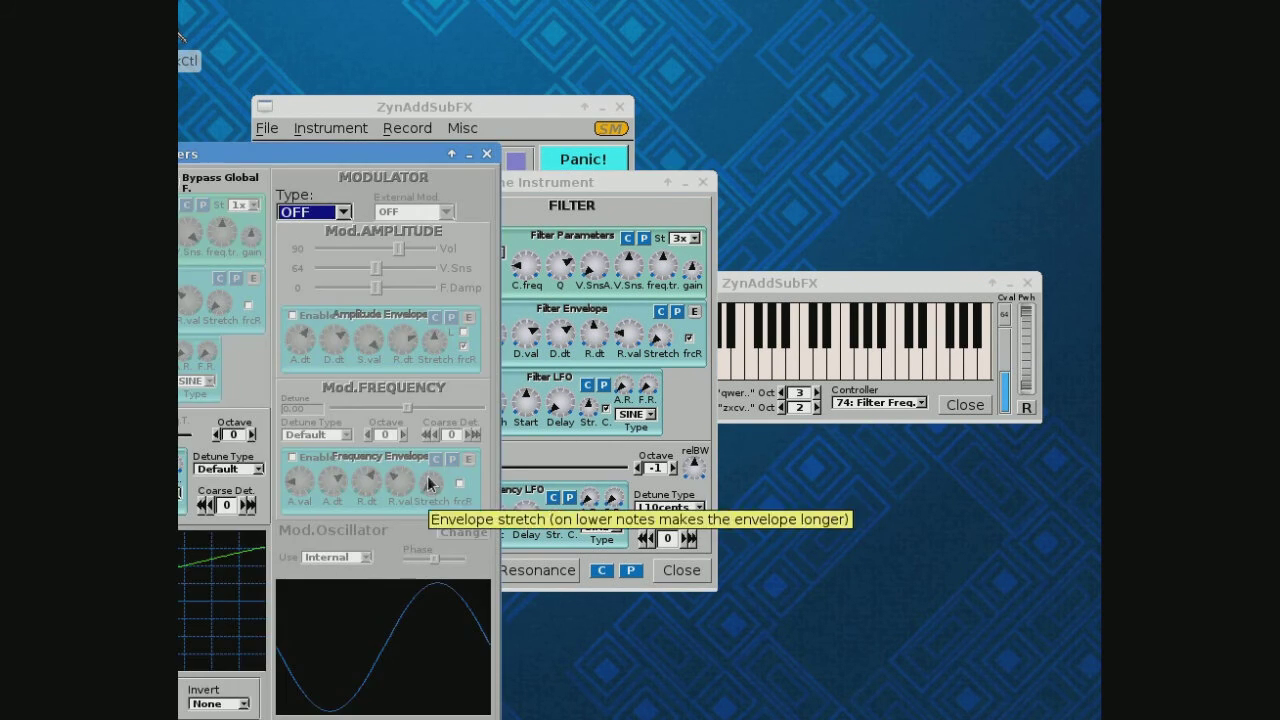
left_click_drag(263, 157, 836, 41)
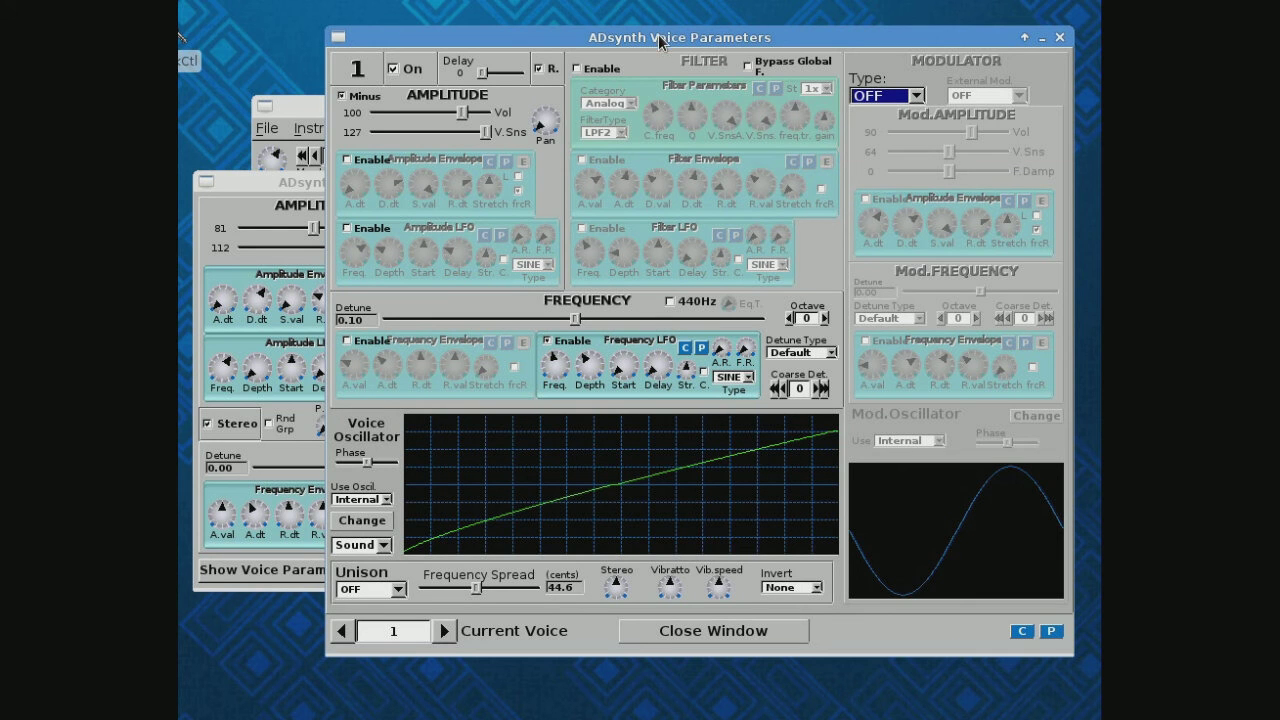
left_click(1061, 40)
left_click(700, 180)
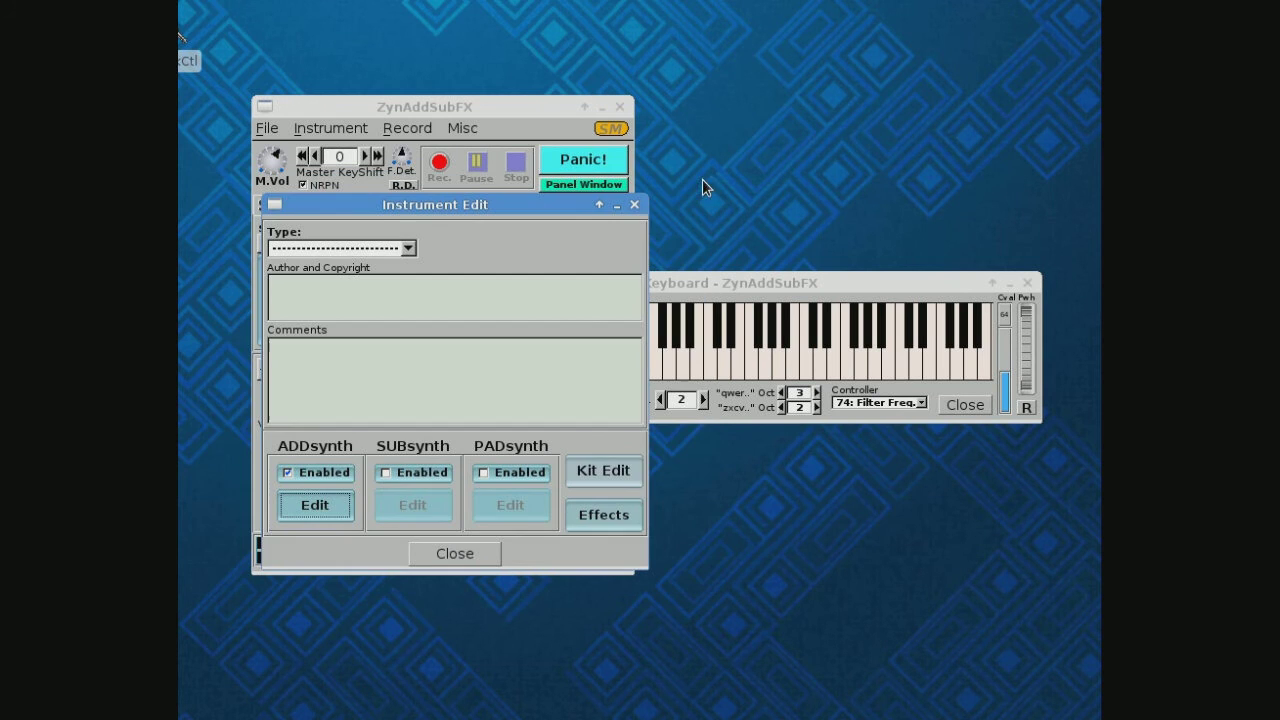
left_click(455, 554)
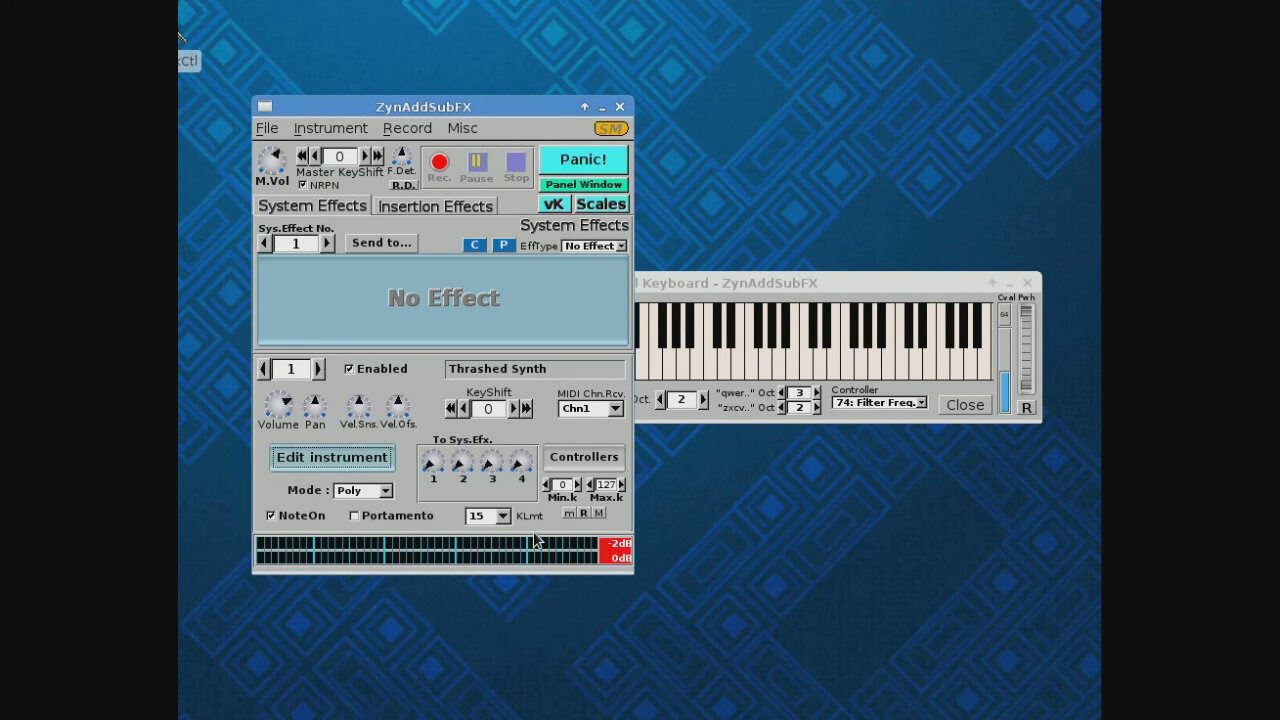
Start Open Instrument, go up to the banks folder, then cancel so part 1 keeps Thrashed Synth.
left_click(338, 132)
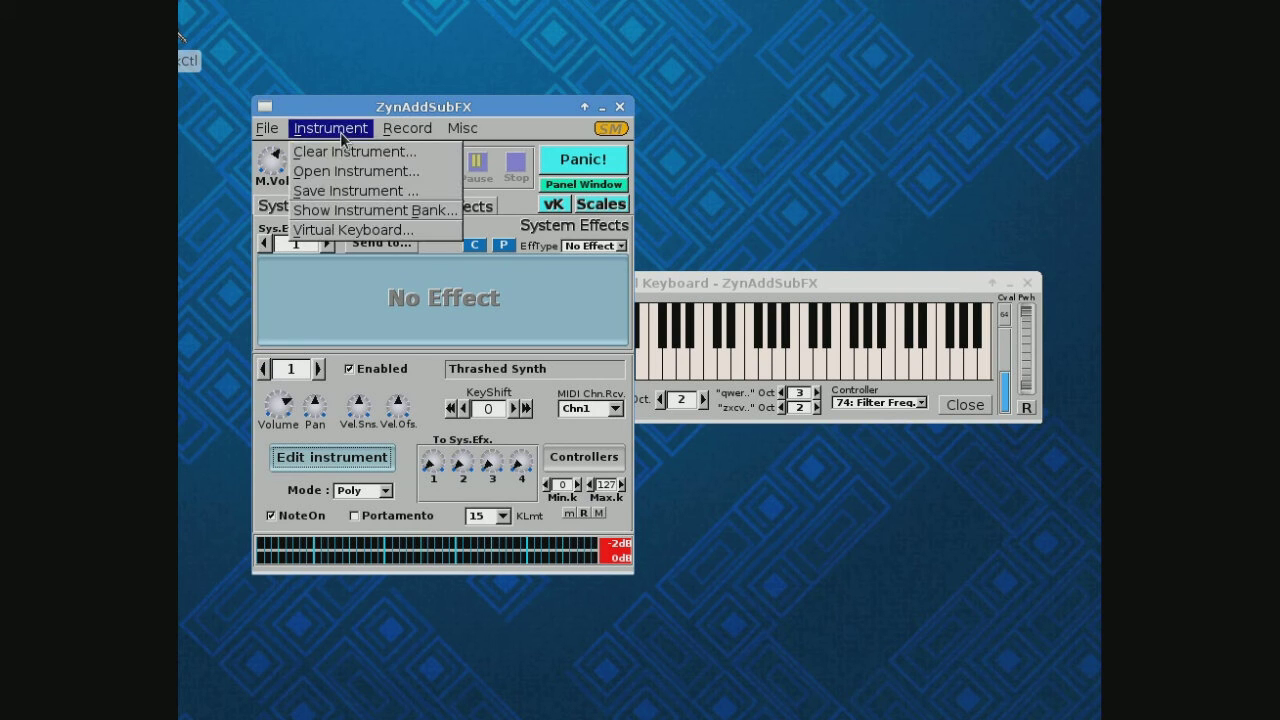
left_click(349, 171)
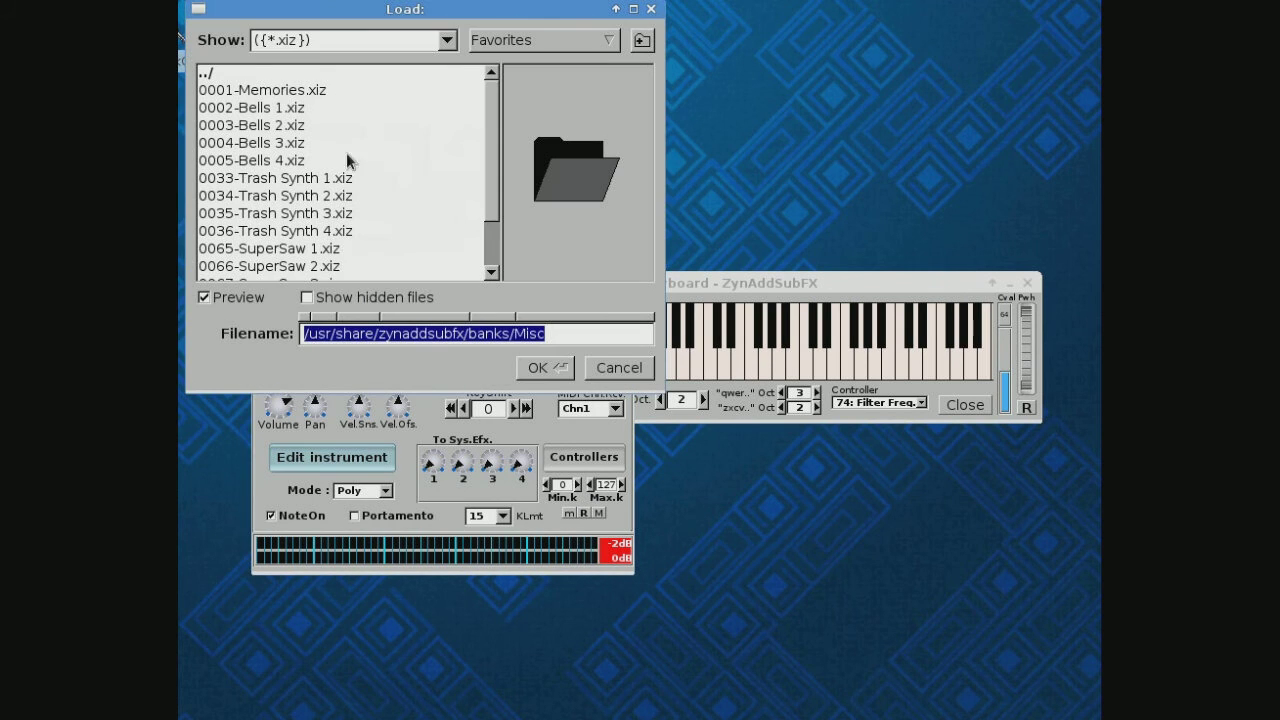
double_click(249, 76)
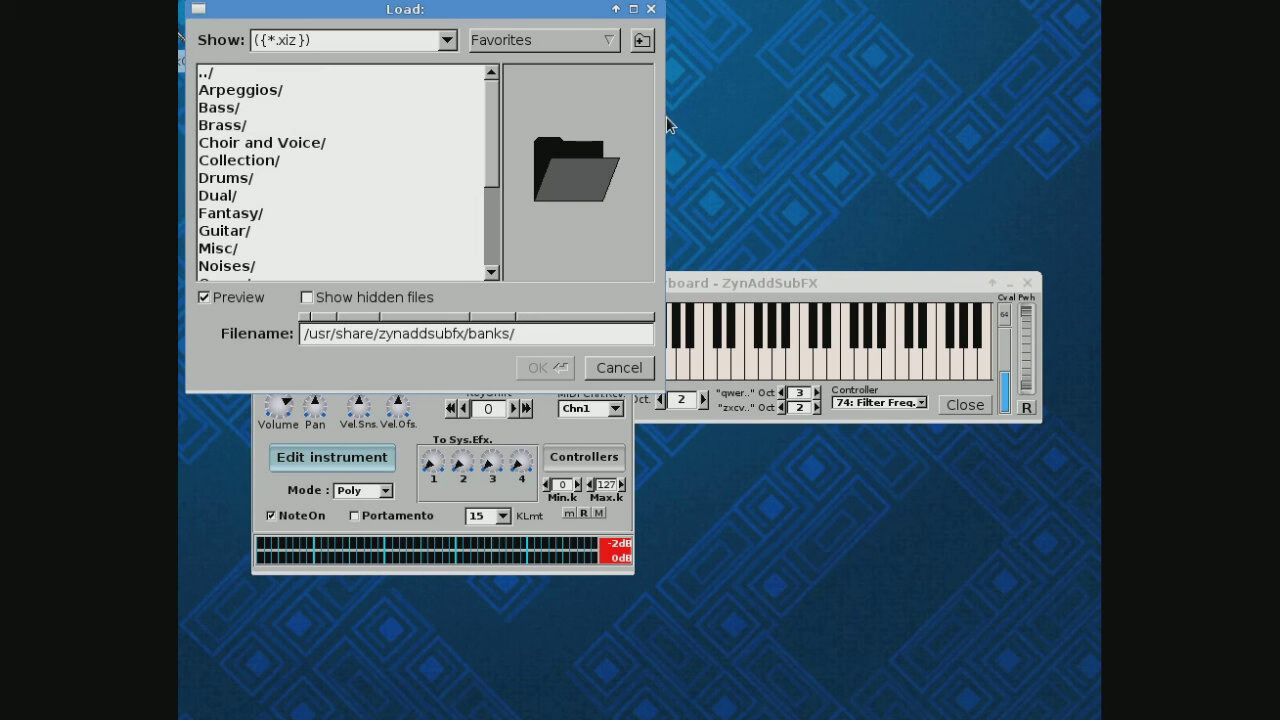
left_click(650, 10)
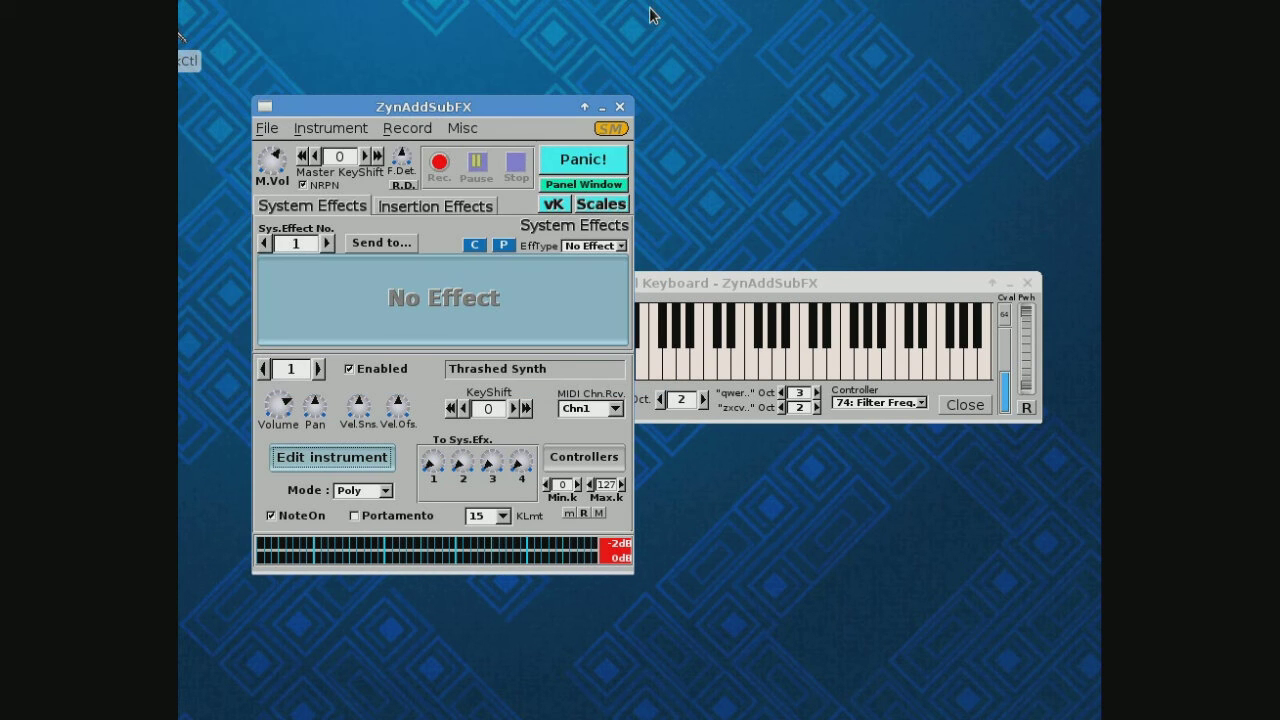